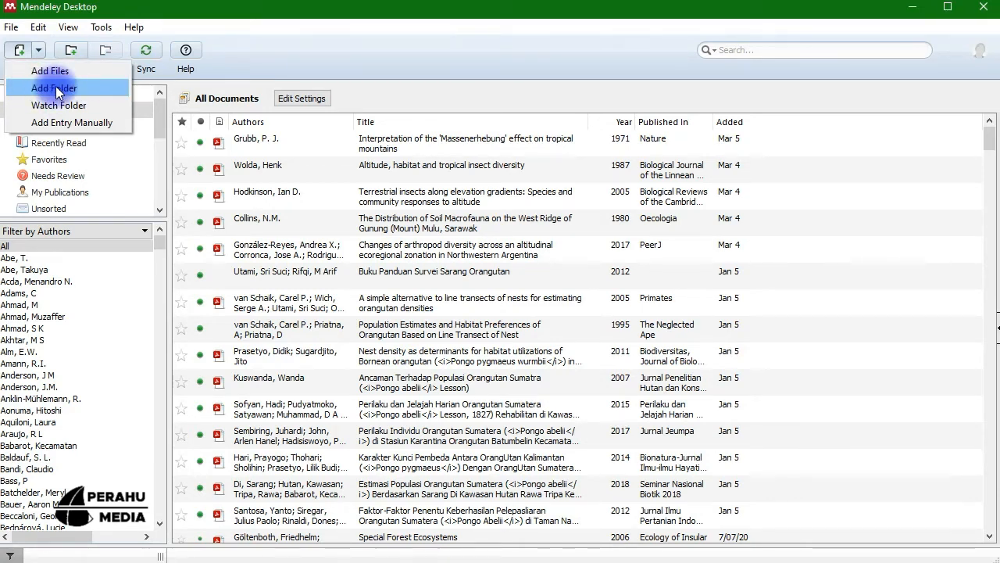
# Step: Start a folder import and collapse the Users folder on the Kitchen (C:) drive
pyautogui.click(47, 90)
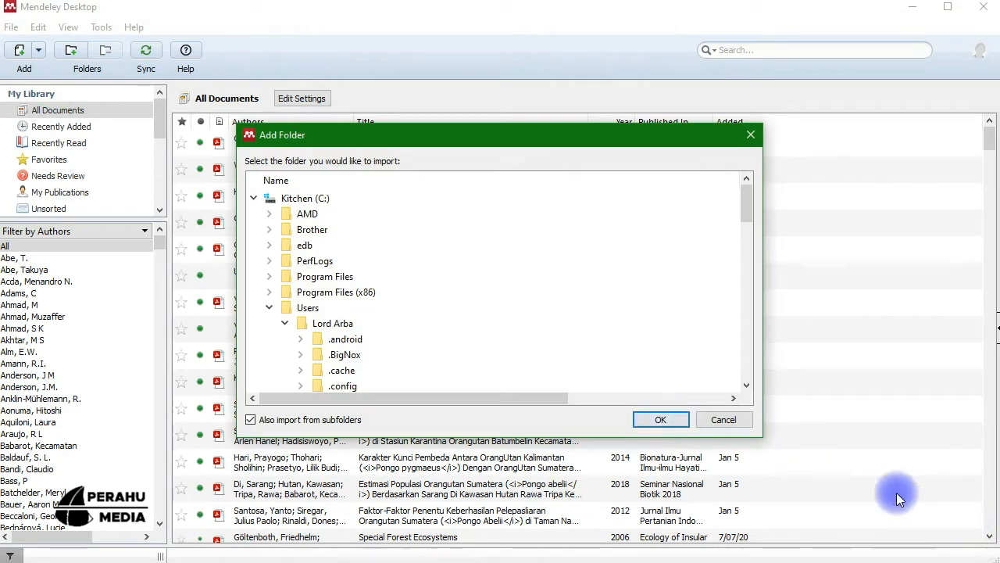
pyautogui.scroll(-4, 547, 336)
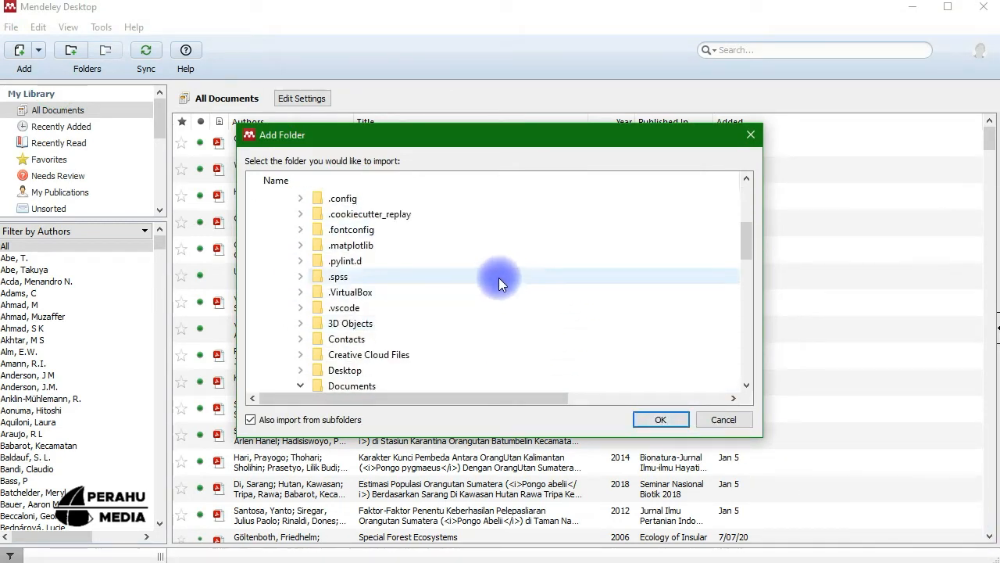
pyautogui.scroll(3, 496, 286)
pyautogui.click(269, 260)
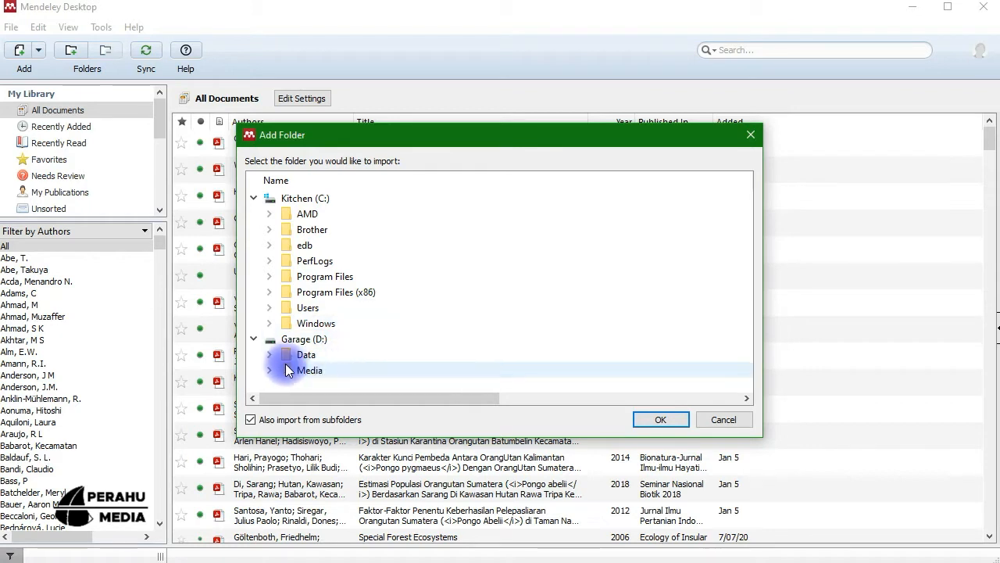
pyautogui.click(270, 371)
pyautogui.scroll(-3, 422, 341)
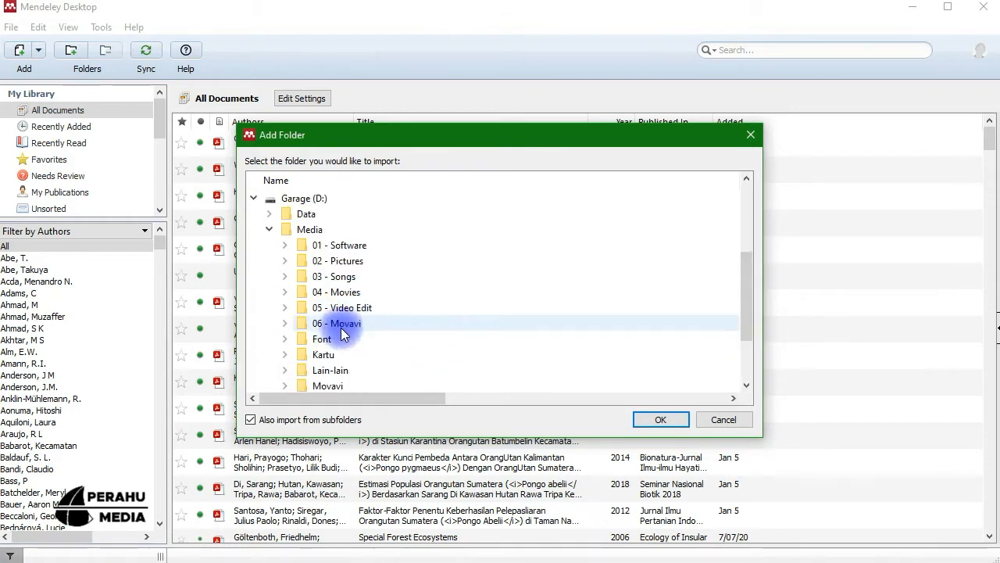
pyautogui.scroll(-2, 362, 291)
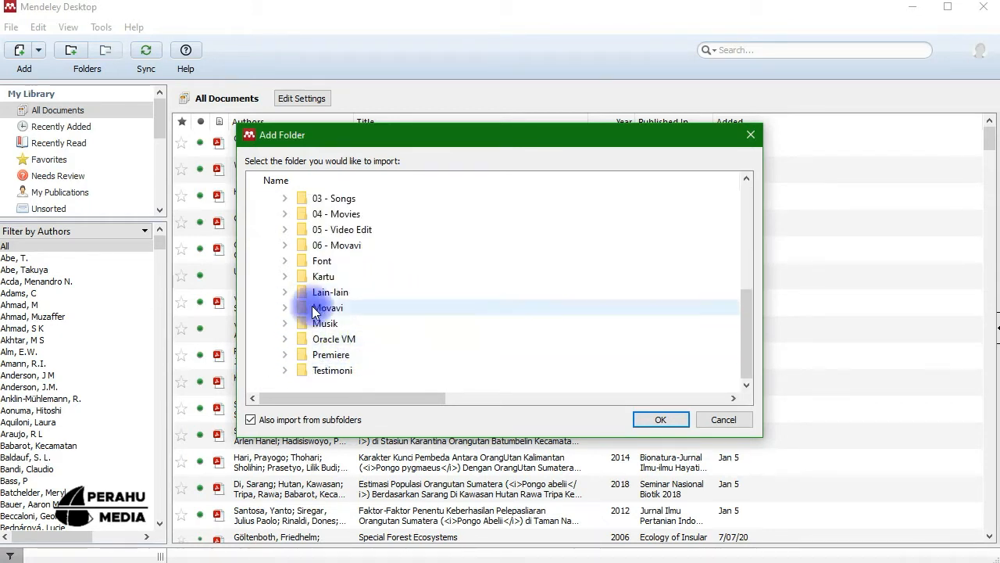
pyautogui.scroll(5, 331, 308)
pyautogui.scroll(-3, 273, 305)
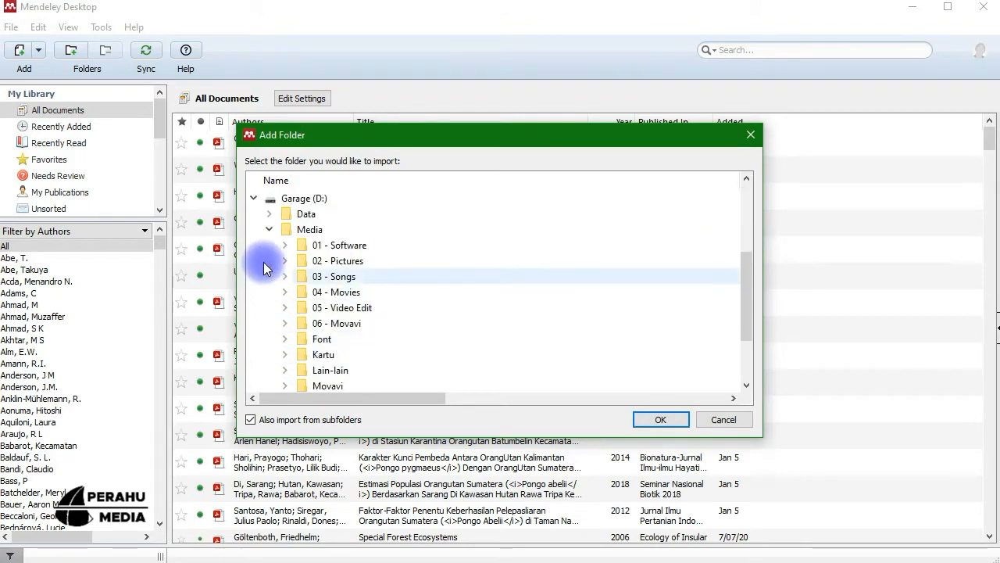
pyautogui.click(270, 229)
# Step: Import the Tutorial Mendeley folder from Data > Drive(usk92) > Perahu Media on the Garage (D:) drive, including its subfolders
pyautogui.click(269, 354)
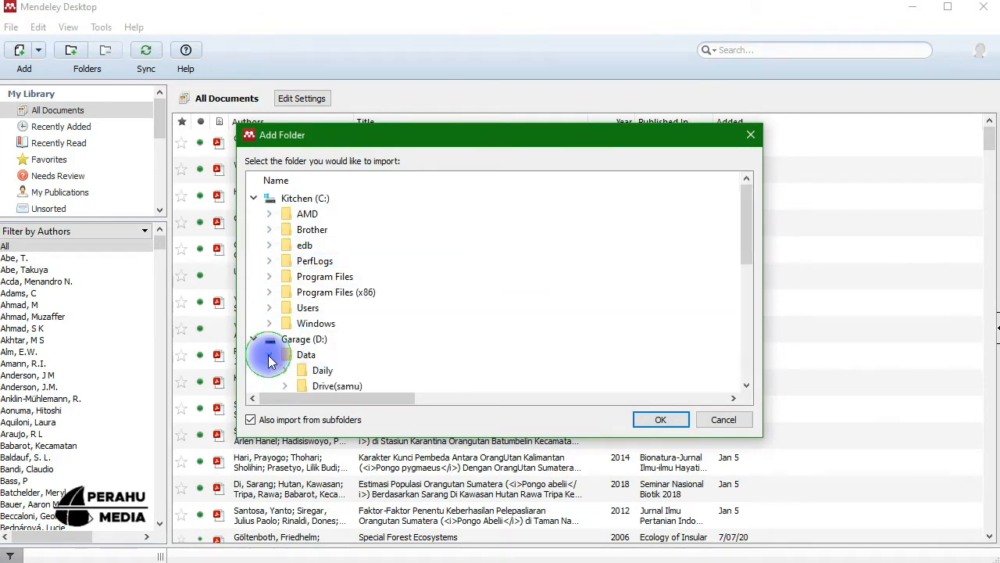
pyautogui.scroll(-2, 391, 351)
pyautogui.click(284, 307)
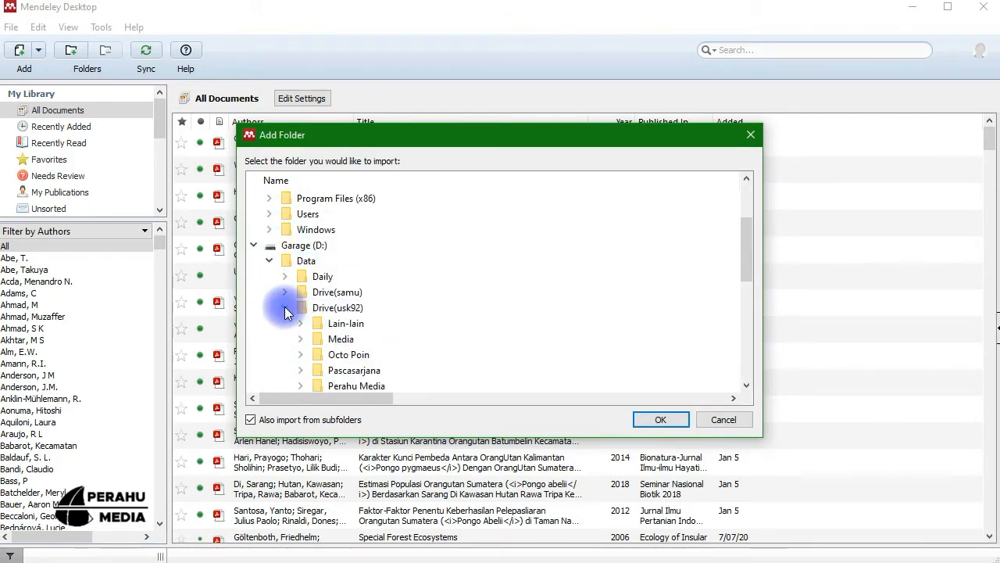
pyautogui.scroll(-2, 375, 324)
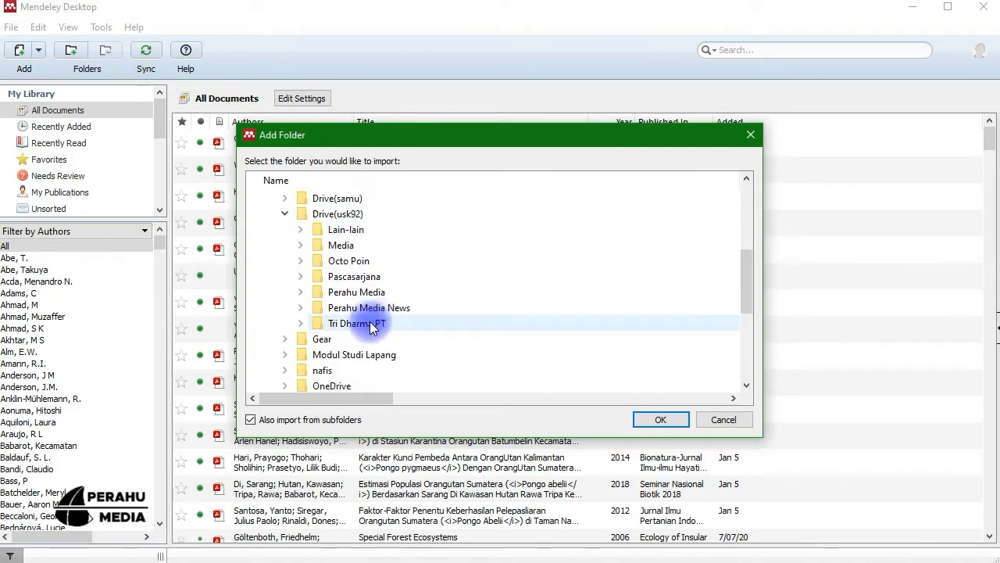
pyautogui.click(300, 293)
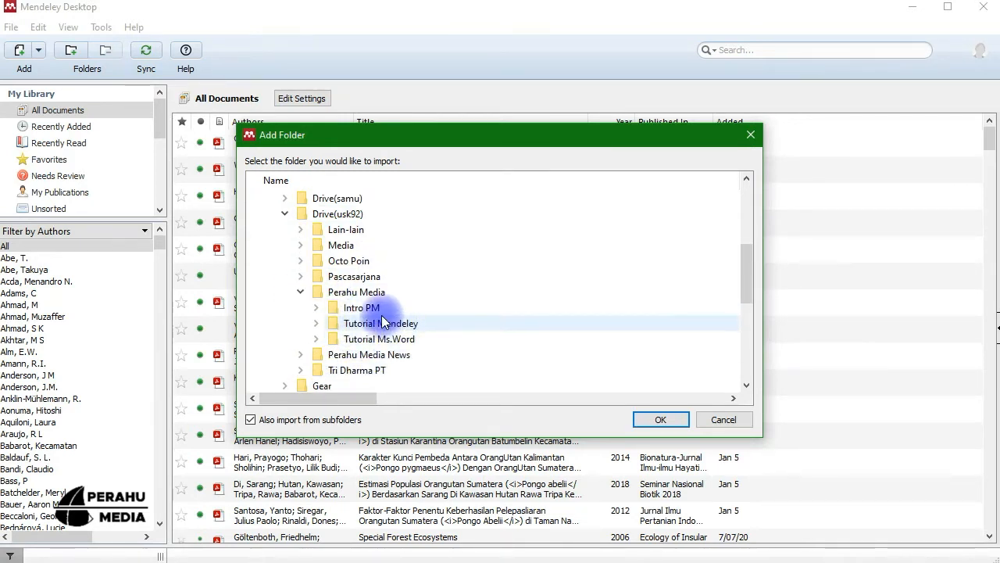
pyautogui.click(317, 323)
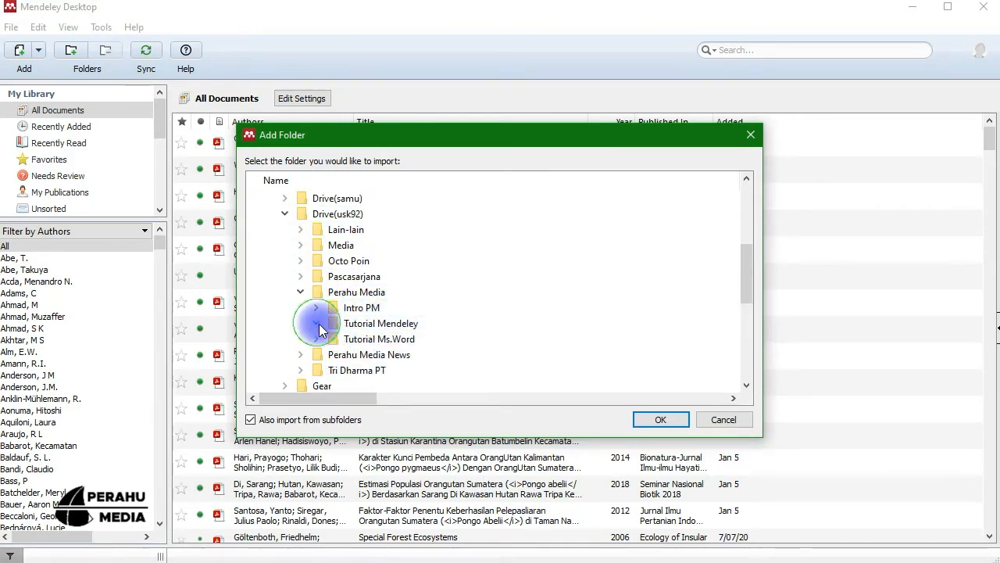
pyautogui.click(360, 328)
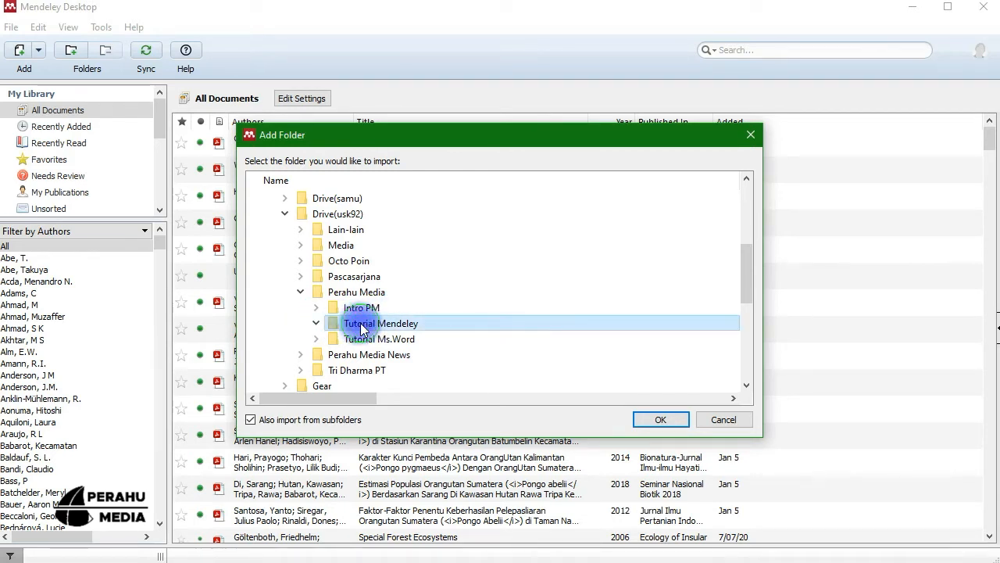
pyautogui.click(660, 420)
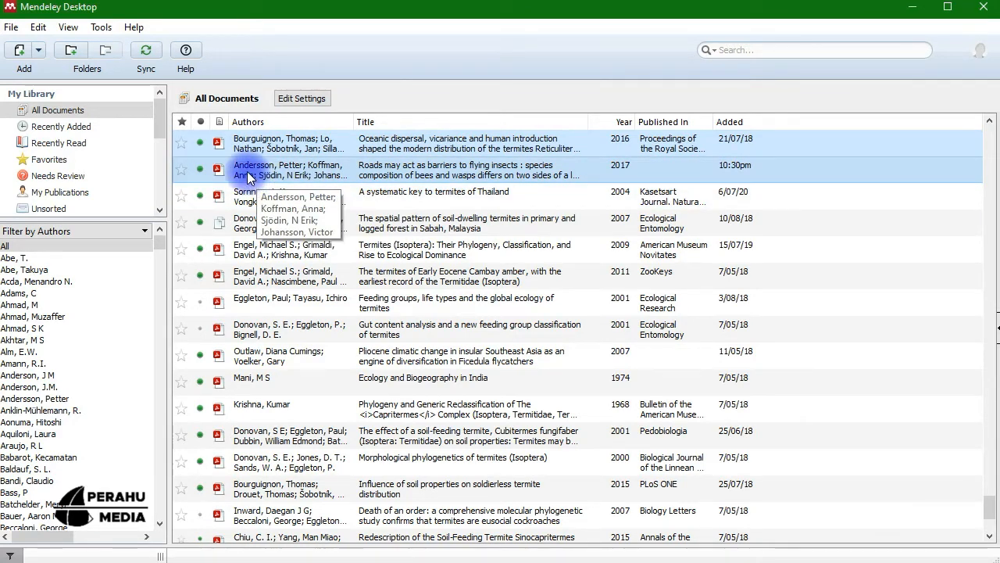
# Step: Show the document details and review the full metadata of the 2016 article on oceanic dispersal of termites
pyautogui.click(37, 51)
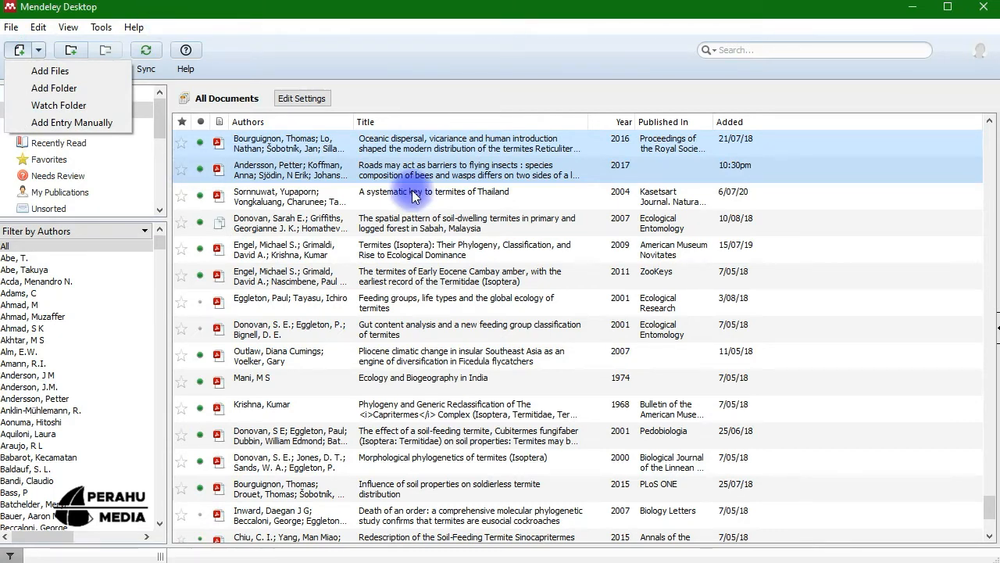
pyautogui.click(280, 148)
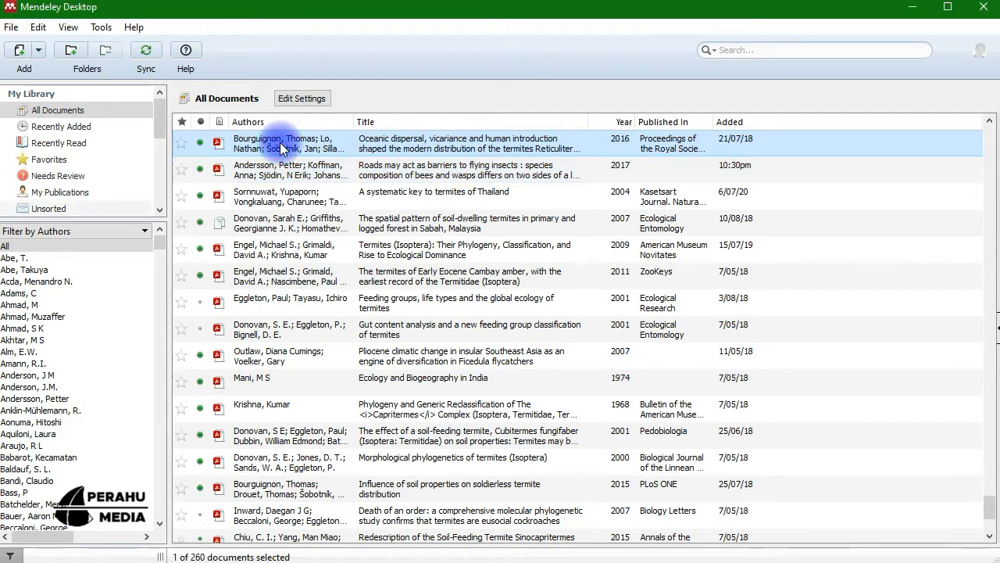
pyautogui.click(994, 330)
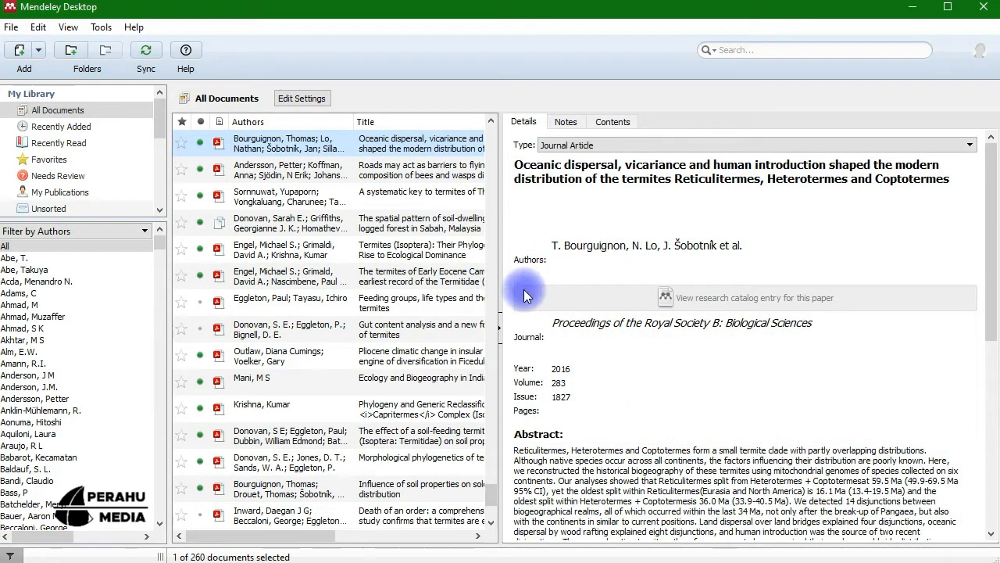
pyautogui.scroll(-8, 640, 379)
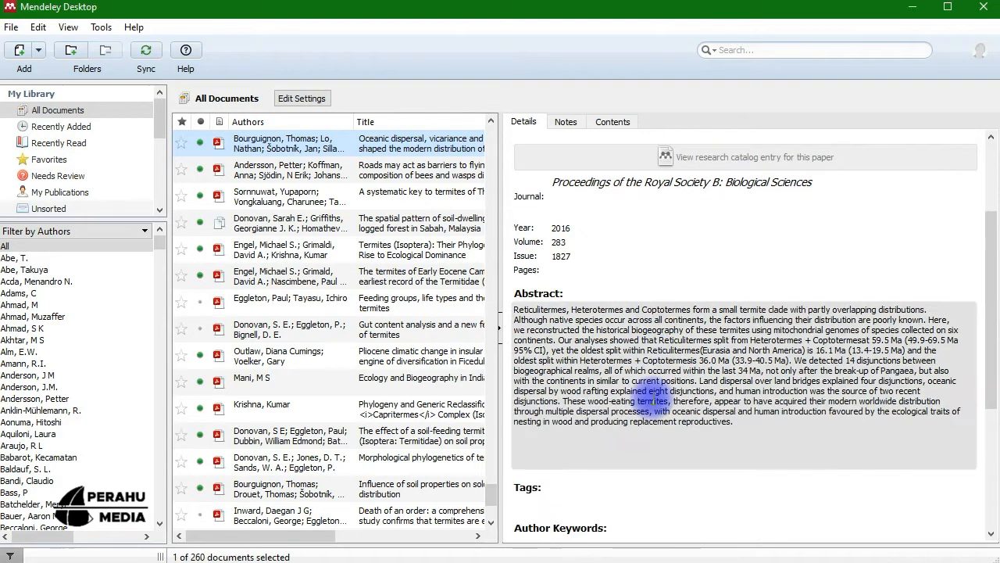
pyautogui.scroll(5, 649, 371)
pyautogui.scroll(-5, 654, 367)
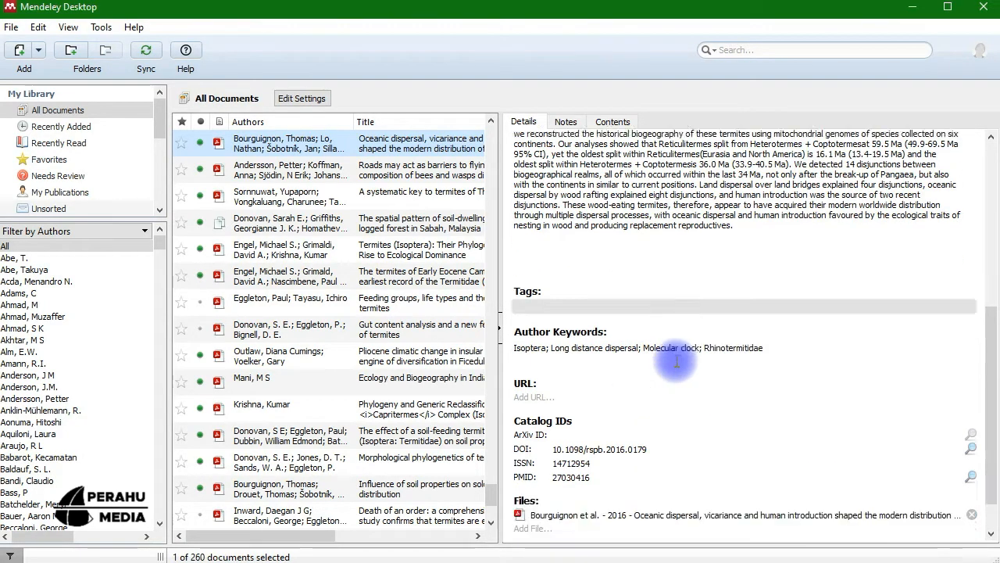
pyautogui.scroll(8, 651, 362)
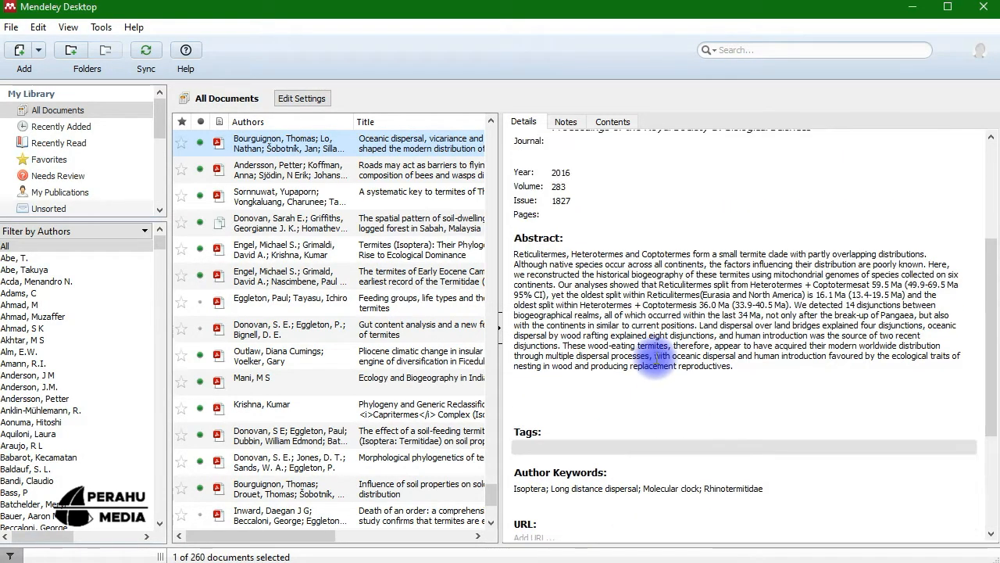
pyautogui.scroll(3, 633, 350)
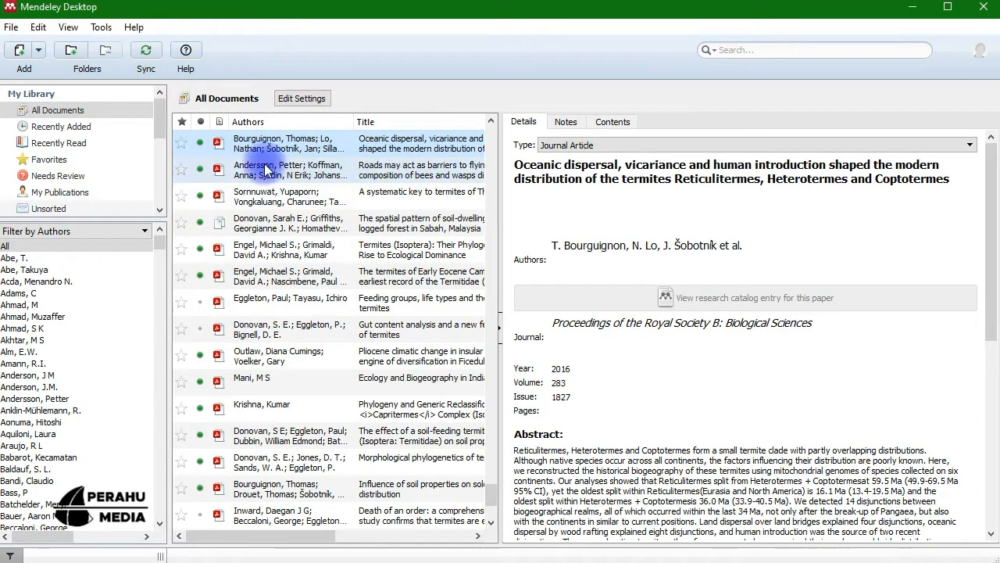
# Step: Compare the details of the 2016 termite dispersal article and the 2017 article on roads as barriers to flying insects
pyautogui.click(293, 169)
pyautogui.click(285, 148)
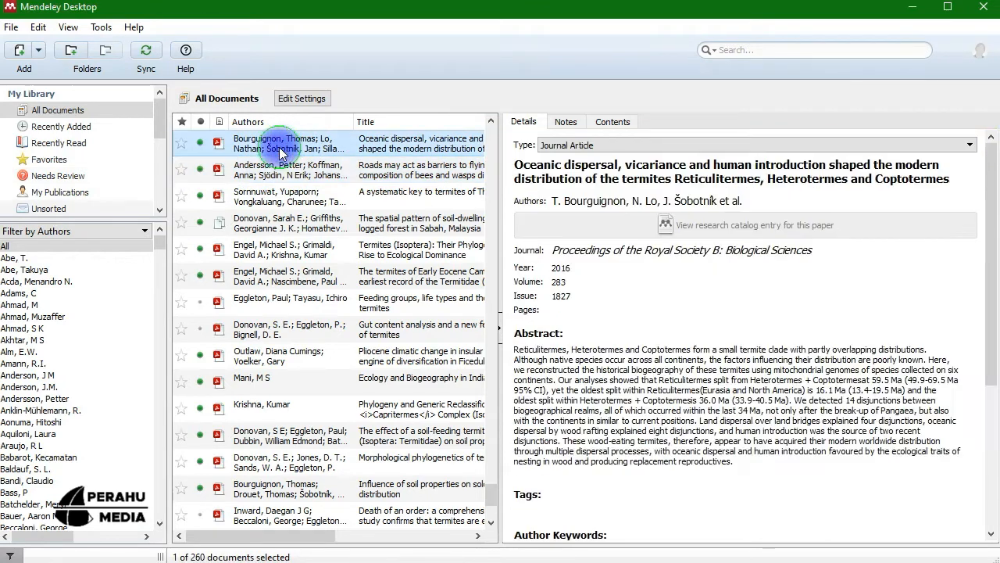
pyautogui.click(297, 169)
pyautogui.click(274, 149)
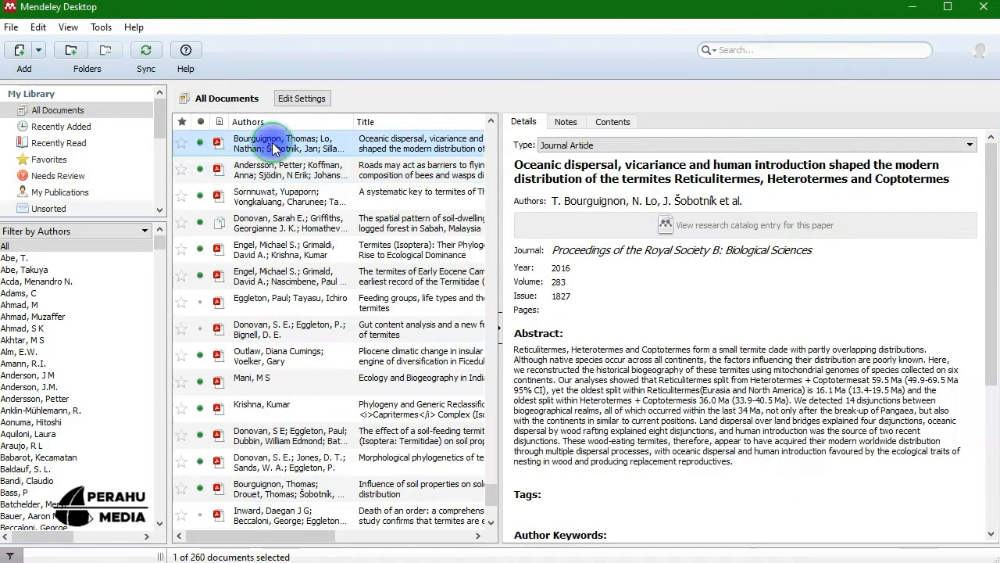
pyautogui.click(262, 170)
# Step: Delete both the 2016 termite dispersal article and the 2017 roads-as-barriers article from the library
pyautogui.click(257, 142)
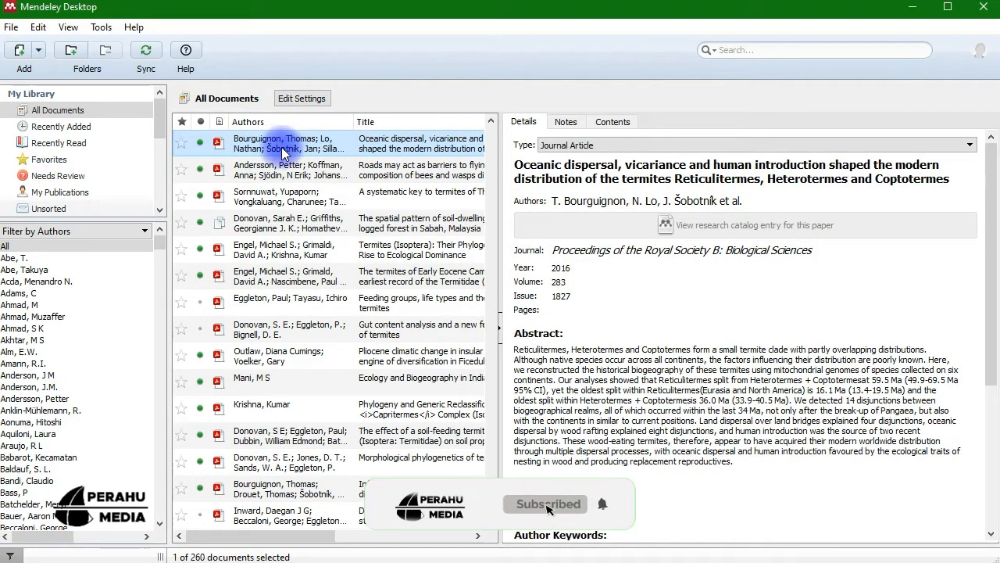
pyautogui.keyDown('ctrl'); pyautogui.click(262, 168); pyautogui.keyUp('ctrl')
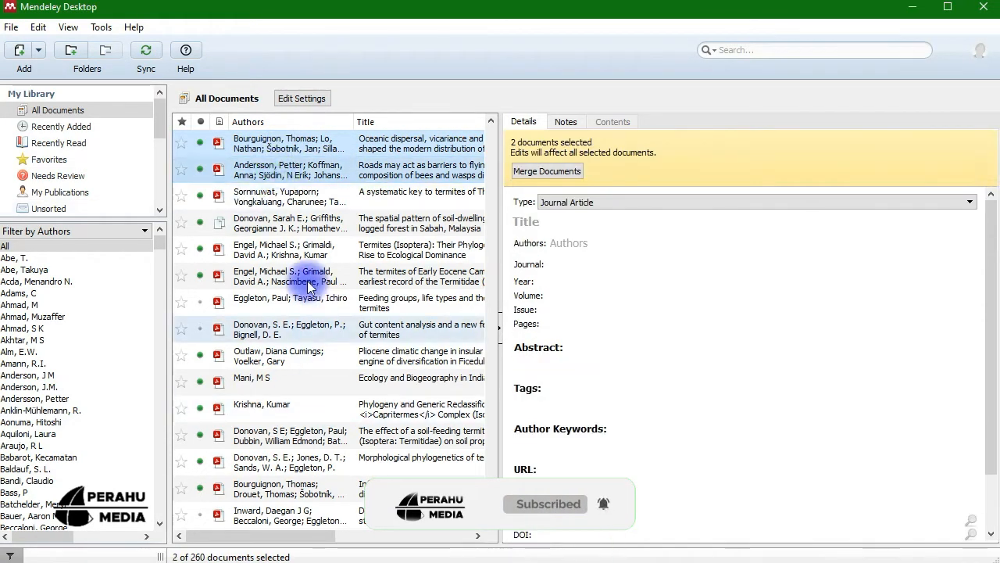
pyautogui.rightClick(258, 169)
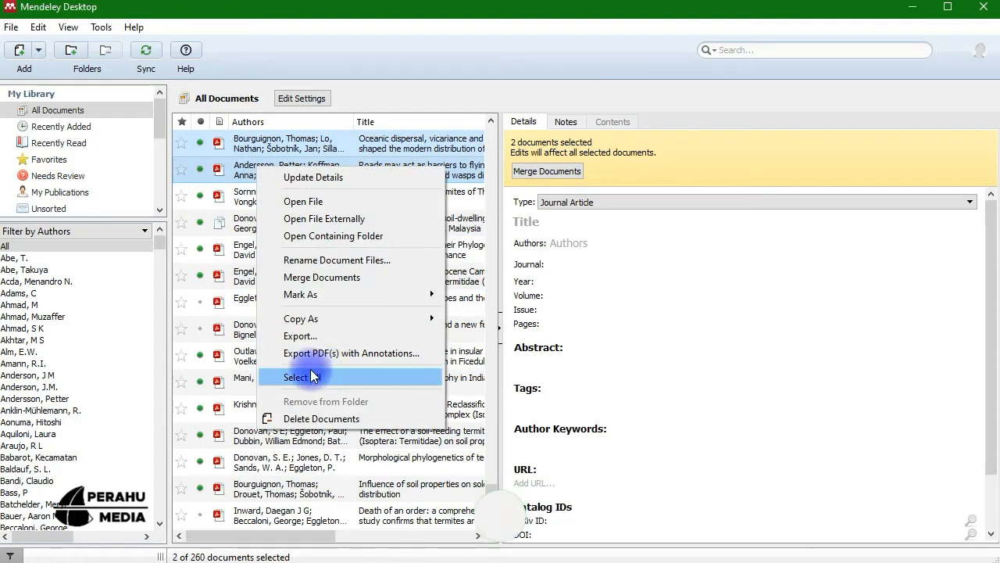
pyautogui.click(311, 419)
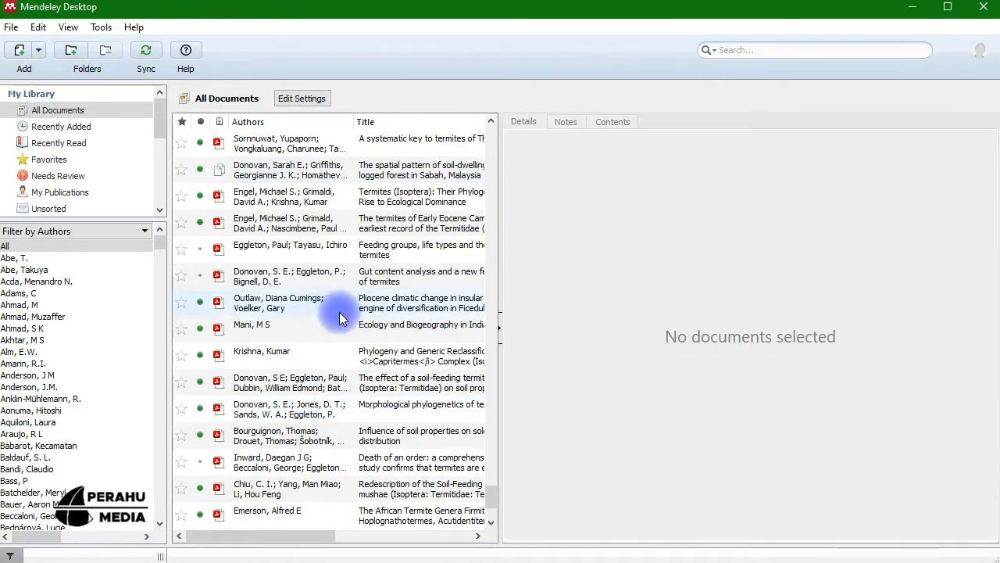
# Step: Start a manual document entry and choose Journal Article as its type
pyautogui.click(39, 51)
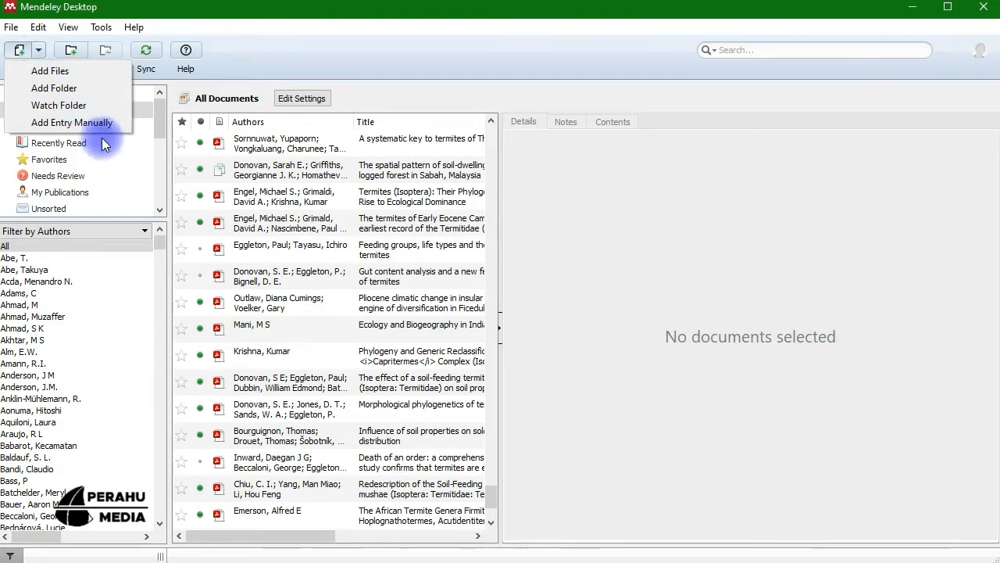
pyautogui.click(64, 121)
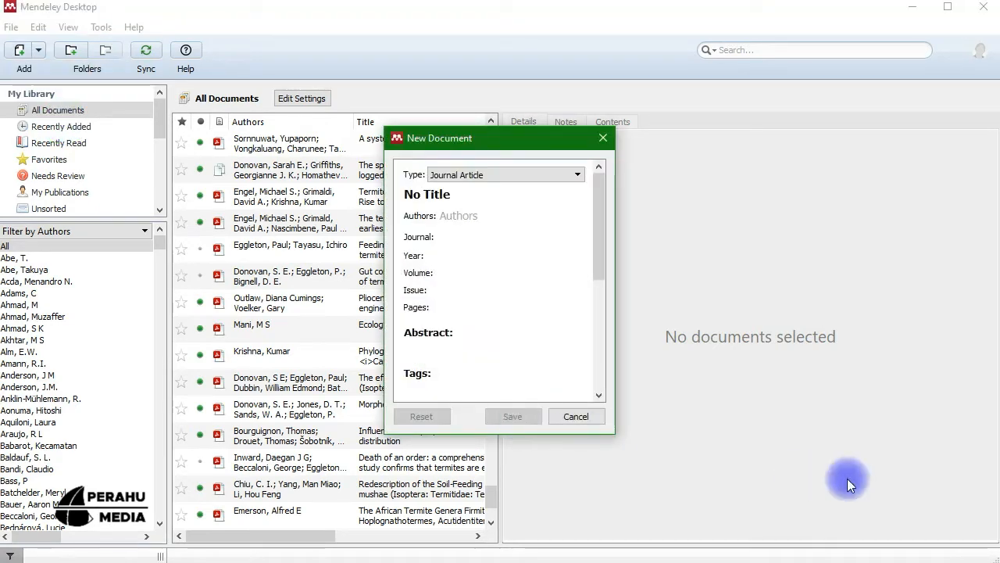
pyautogui.moveTo(486, 140); pyautogui.dragTo(311, 113)
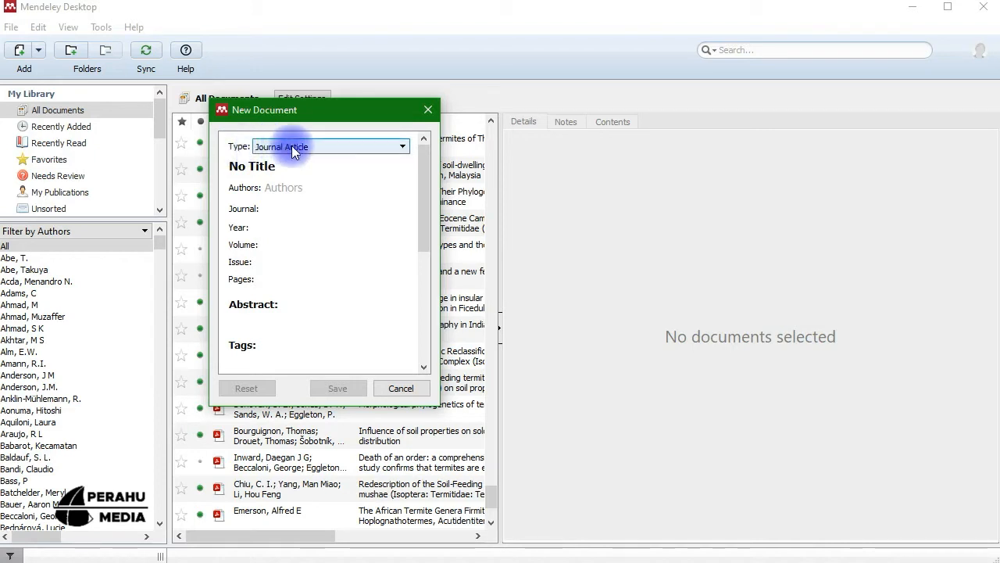
pyautogui.click(398, 151)
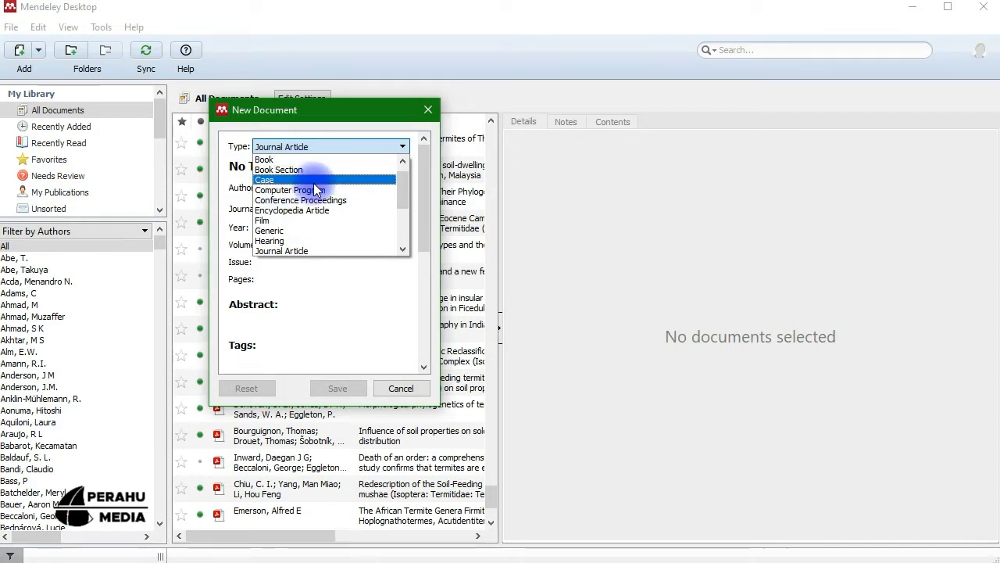
pyautogui.click(272, 253)
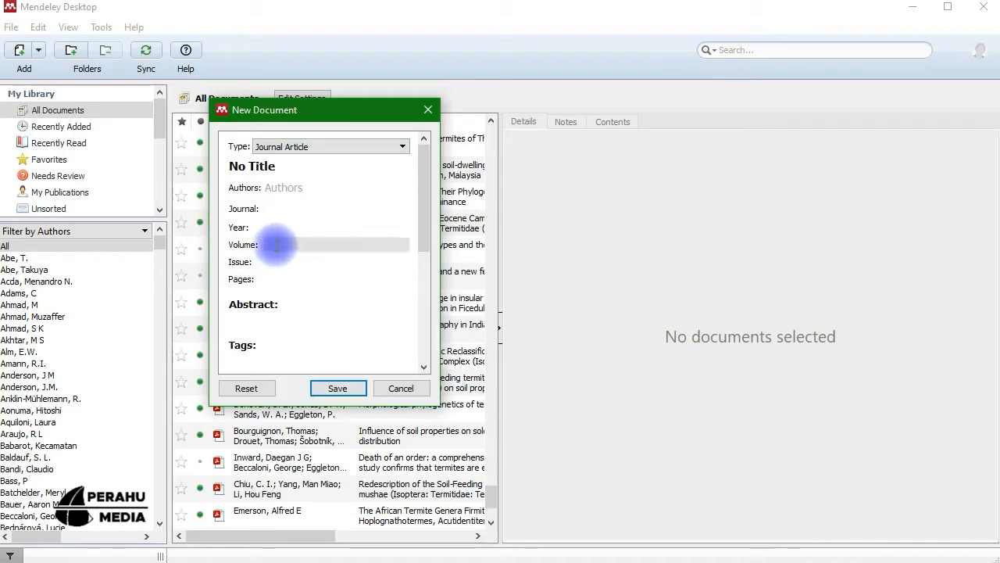
# Step: Examine the new journal article's entry fields, from title and authors through catalog IDs and files, and discard the entry without saving
pyautogui.click(292, 165)
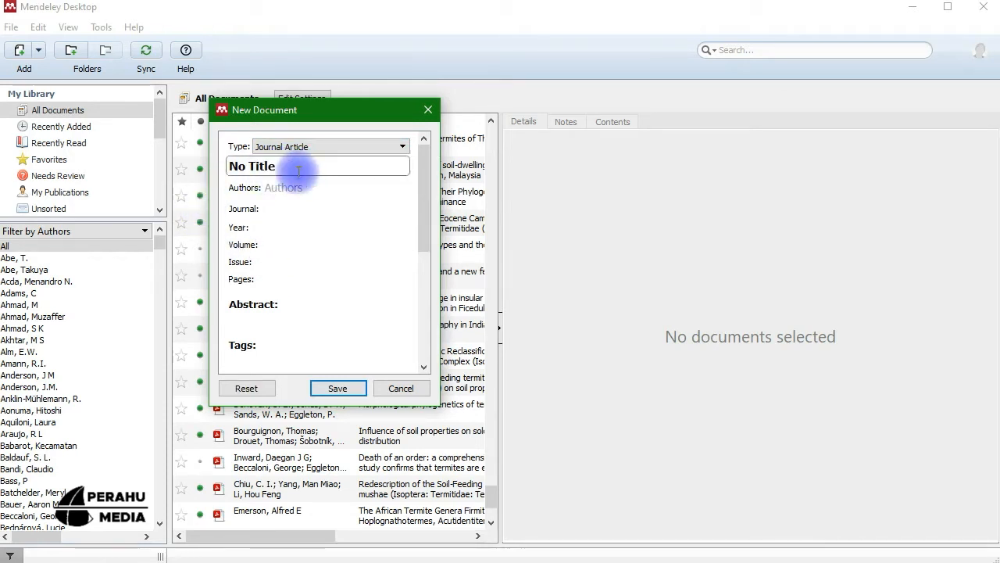
pyautogui.moveTo(297, 168); pyautogui.dragTo(200, 167)
pyautogui.click(304, 188)
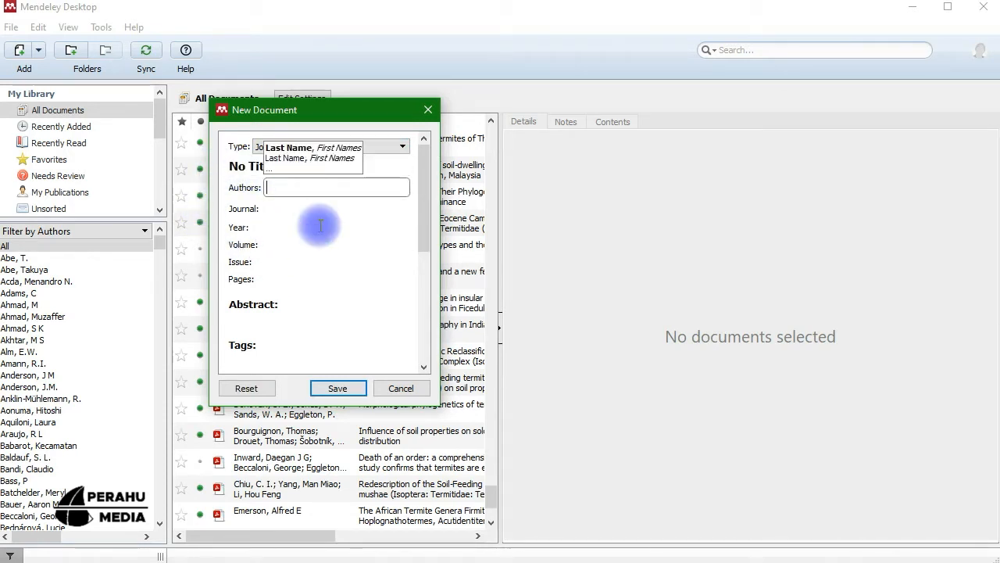
pyautogui.click(299, 209)
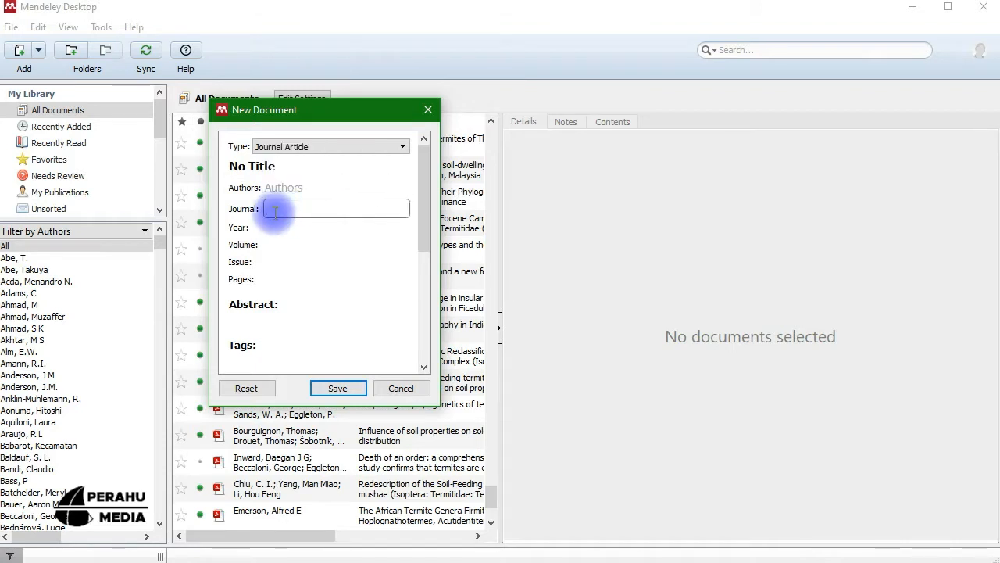
pyautogui.click(290, 226)
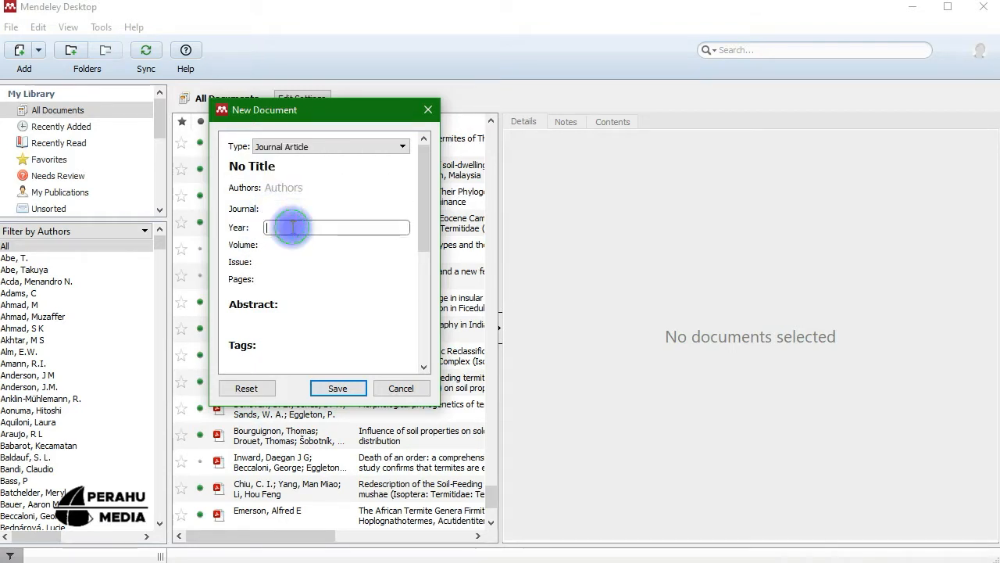
pyautogui.click(282, 245)
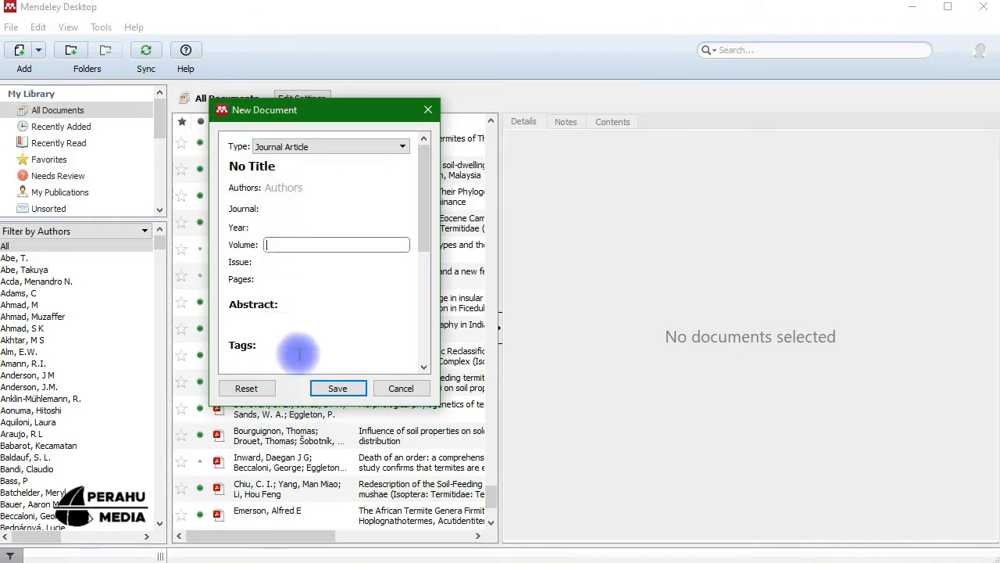
pyautogui.scroll(-5, 324, 312)
pyautogui.scroll(5, 285, 331)
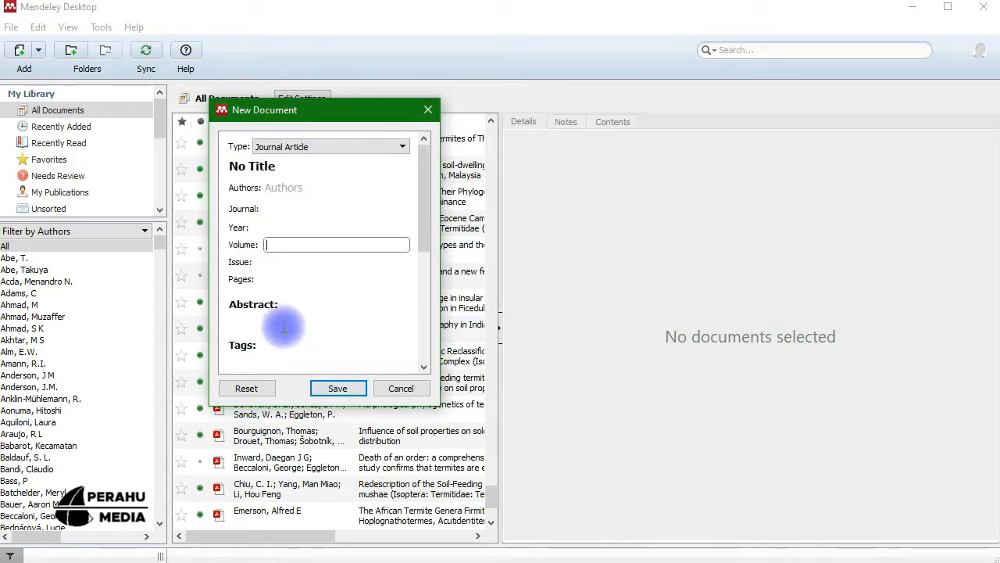
pyautogui.scroll(-3, 278, 195)
pyautogui.scroll(-1, 273, 213)
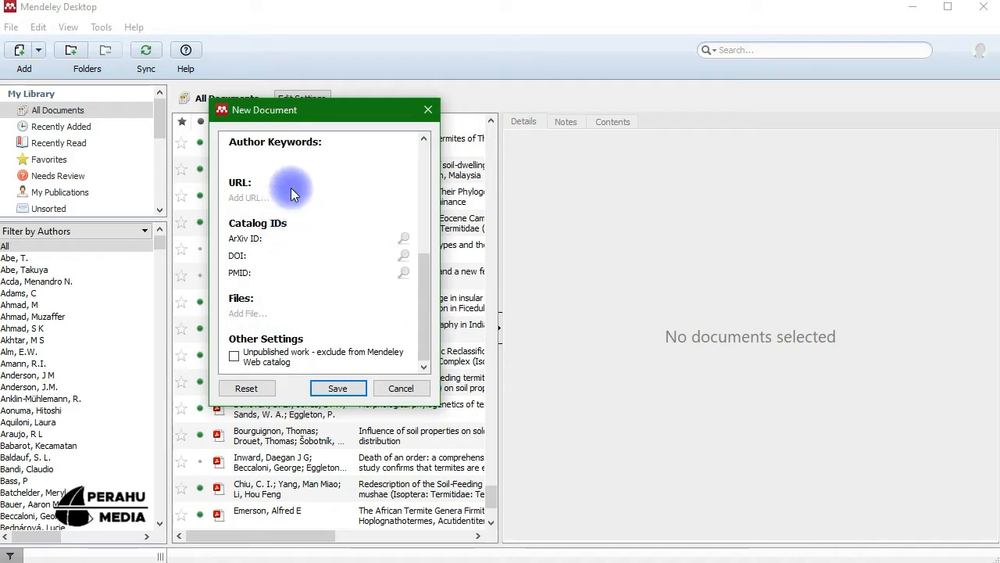
pyautogui.click(401, 389)
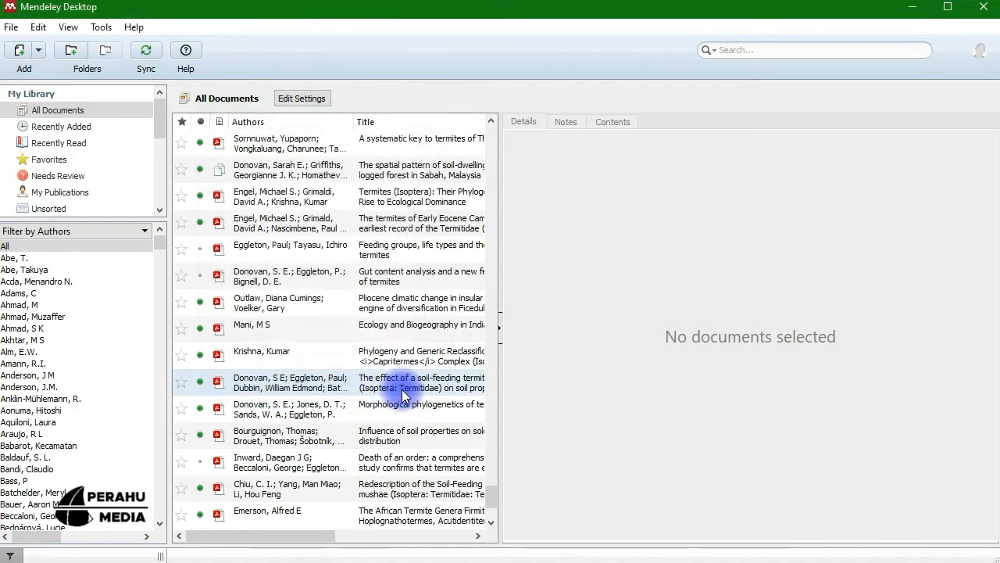
# Step: Add the file 20160179.full.pdf from the Tutorial Mendeley folder to the library
pyautogui.click(38, 50)
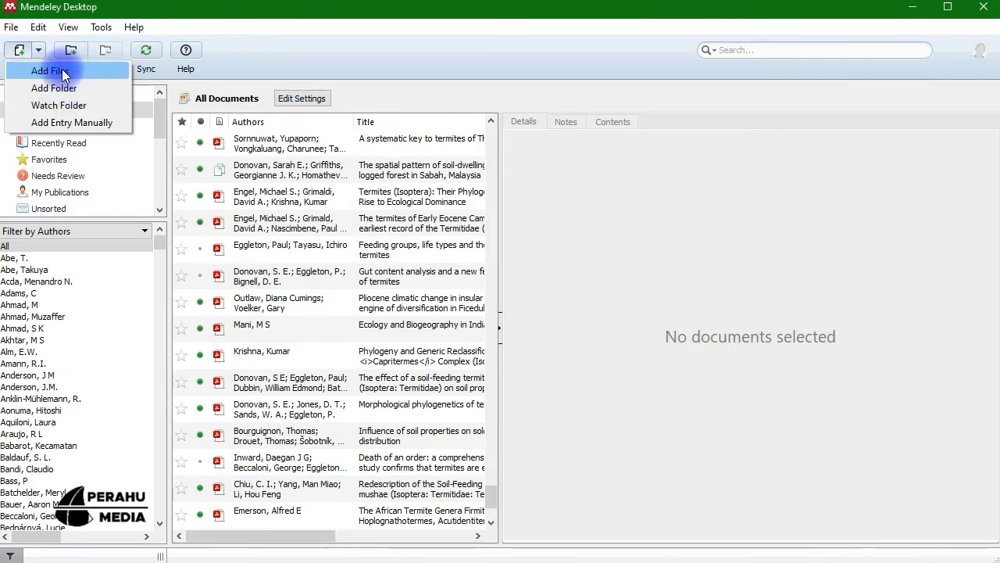
pyautogui.click(522, 125)
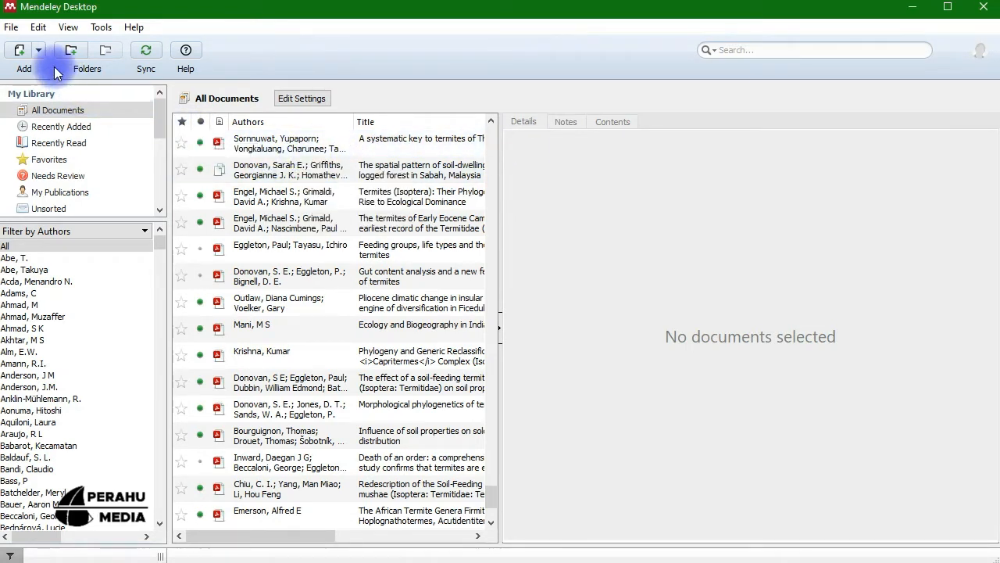
pyautogui.click(38, 52)
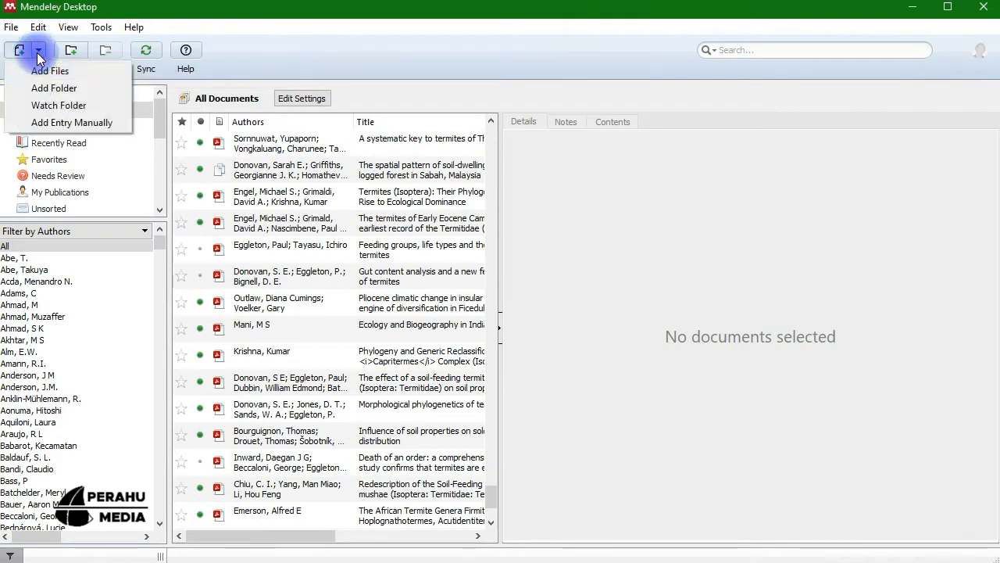
pyautogui.click(71, 72)
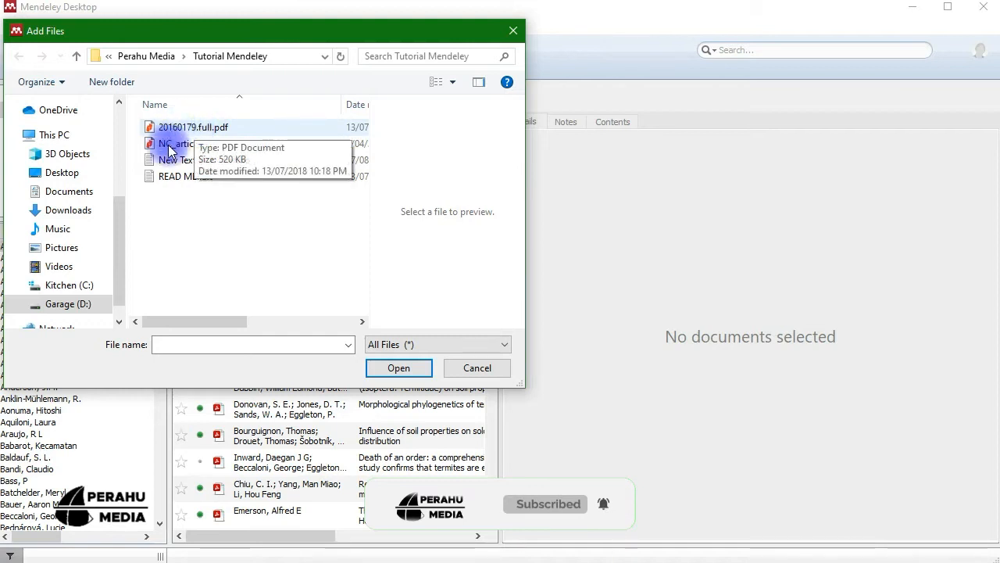
pyautogui.click(205, 127)
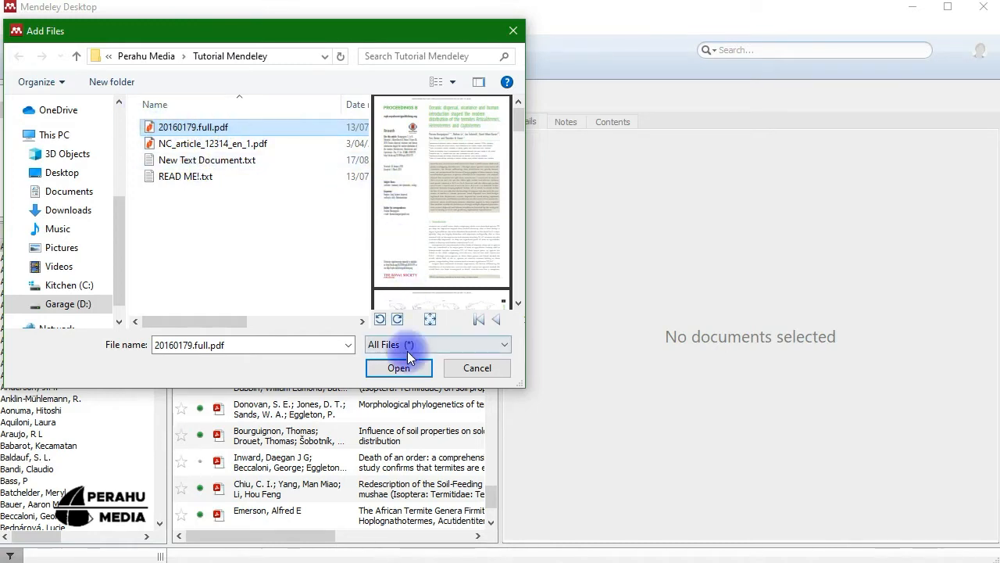
pyautogui.click(391, 369)
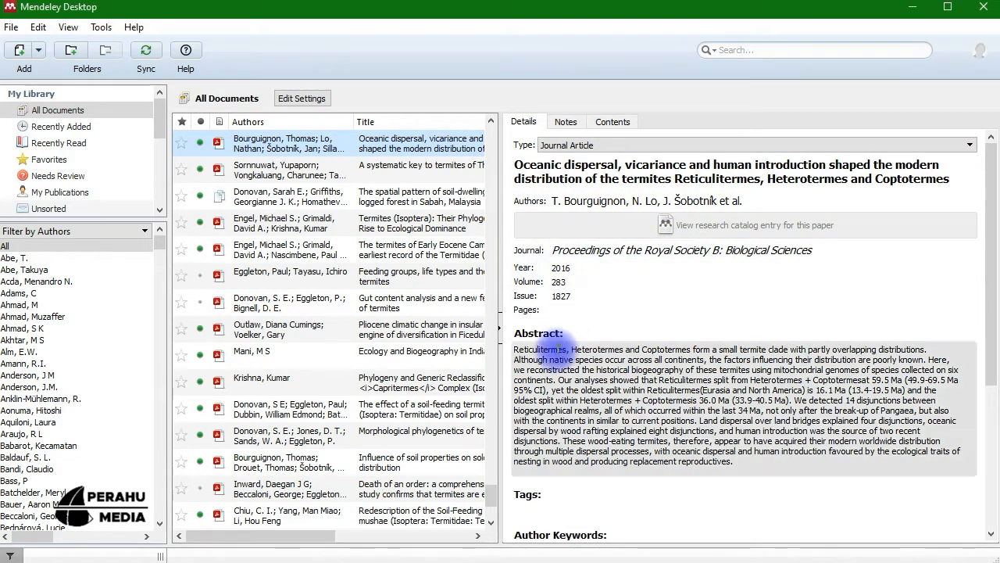
# Step: Review the imported termite dispersal article's details, from journal, year and volume through keywords, catalog IDs and attached file
pyautogui.scroll(-4, 672, 399)
pyautogui.scroll(-1, 684, 399)
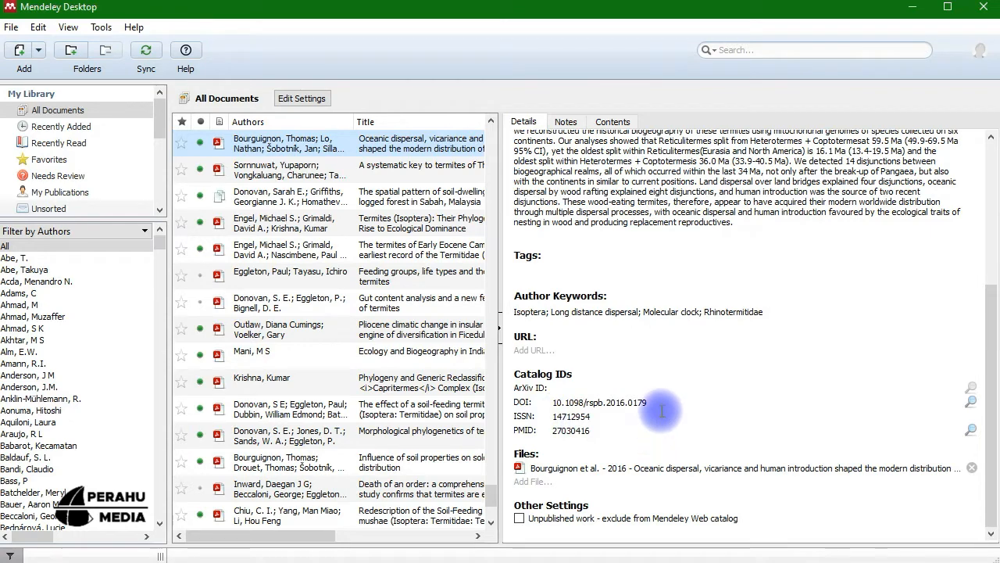
pyautogui.scroll(5, 733, 303)
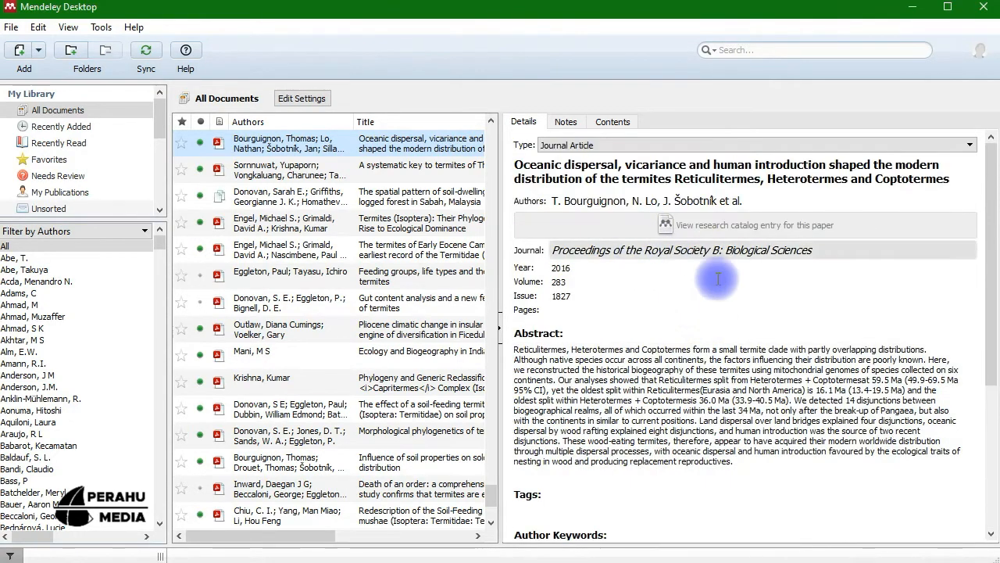
pyautogui.scroll(-5, 612, 263)
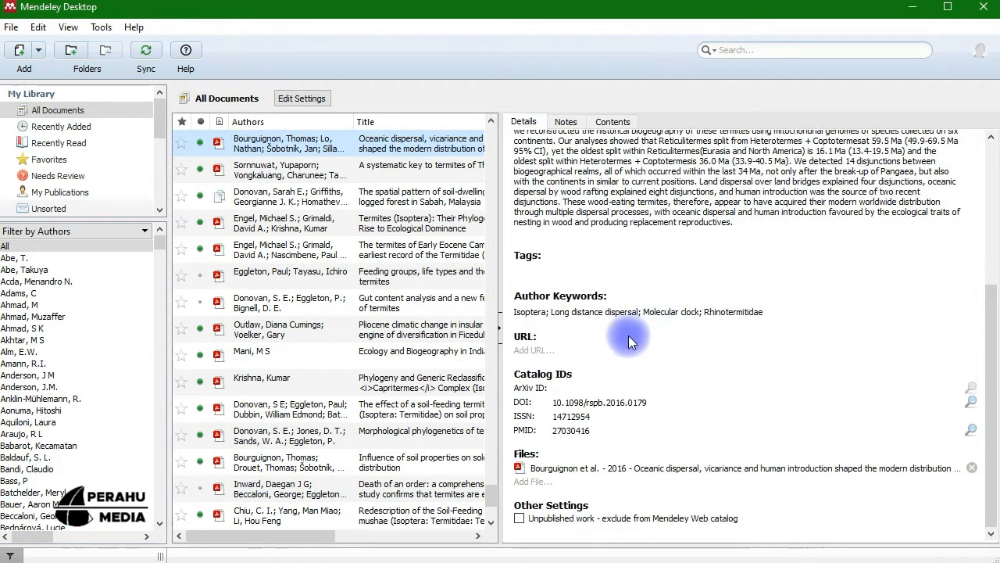
pyautogui.scroll(5, 740, 341)
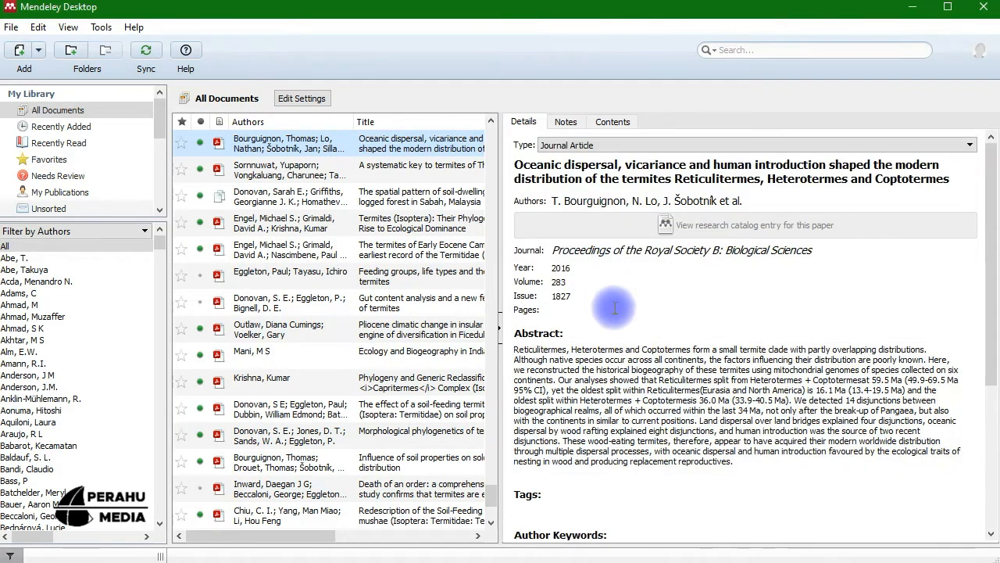
pyautogui.scroll(-5, 629, 313)
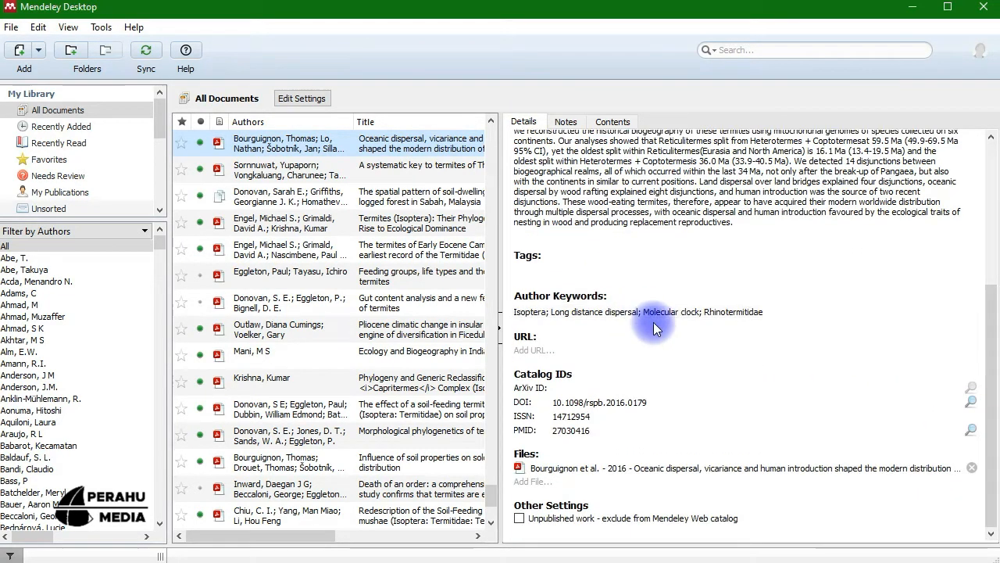
pyautogui.scroll(4, 652, 320)
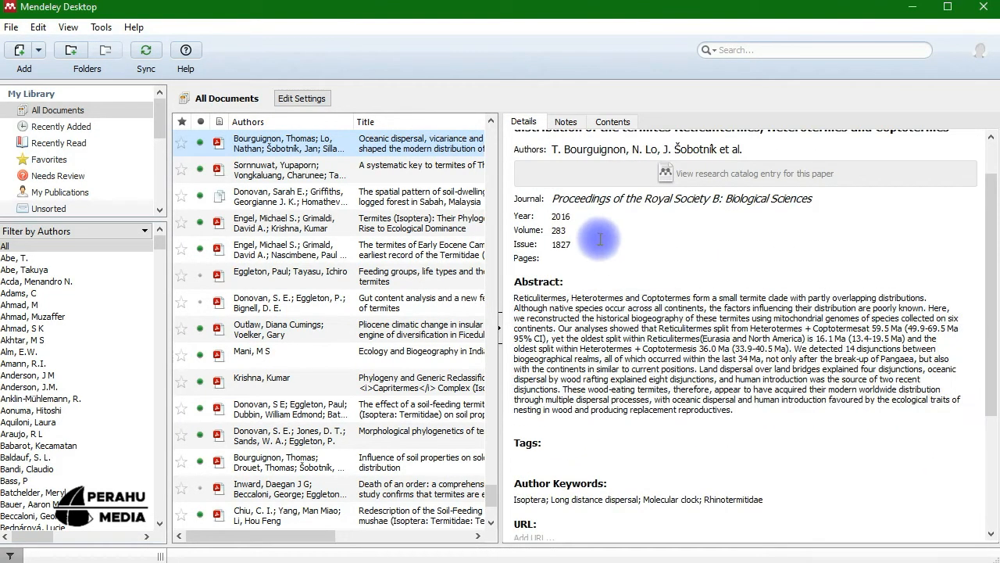
# Step: Add the file NC_article_12314_en_1.pdf from the Tutorial Mendeley folder to the library
pyautogui.click(39, 50)
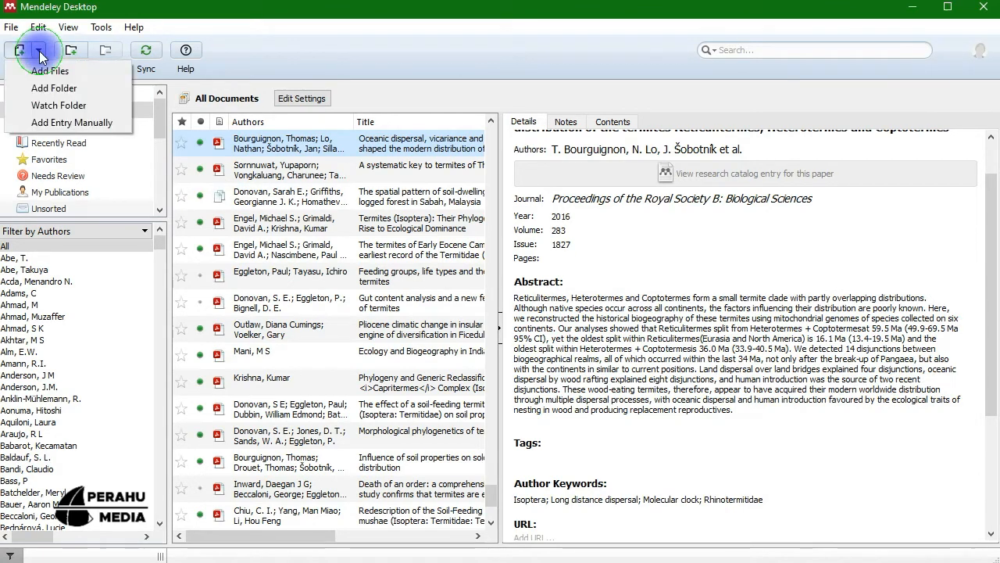
pyautogui.click(80, 72)
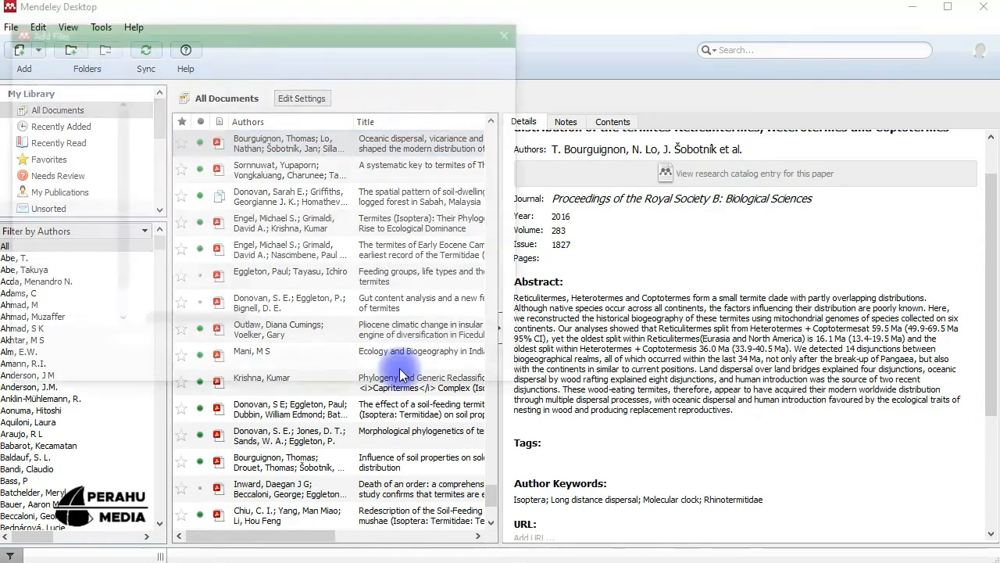
pyautogui.click(191, 143)
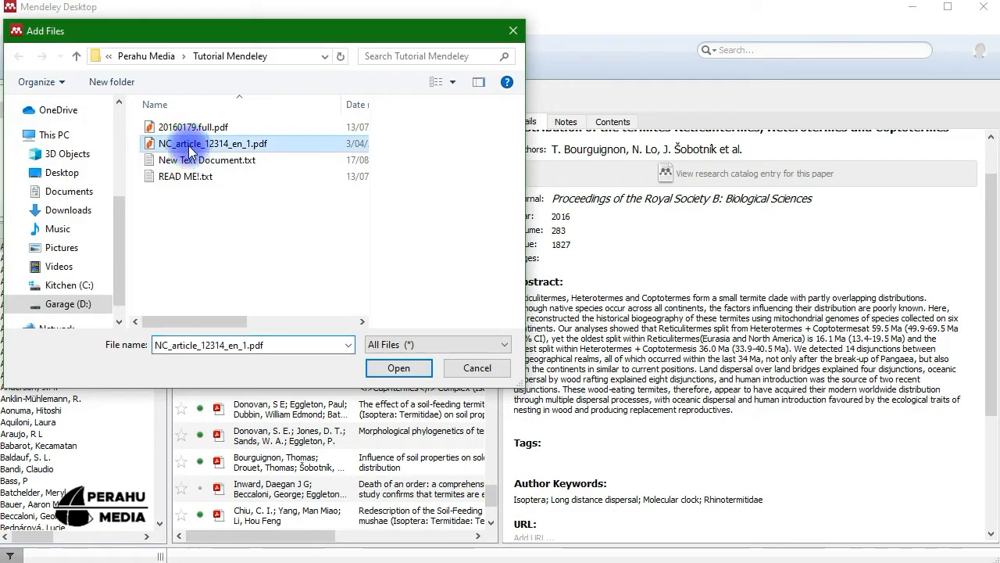
pyautogui.click(398, 367)
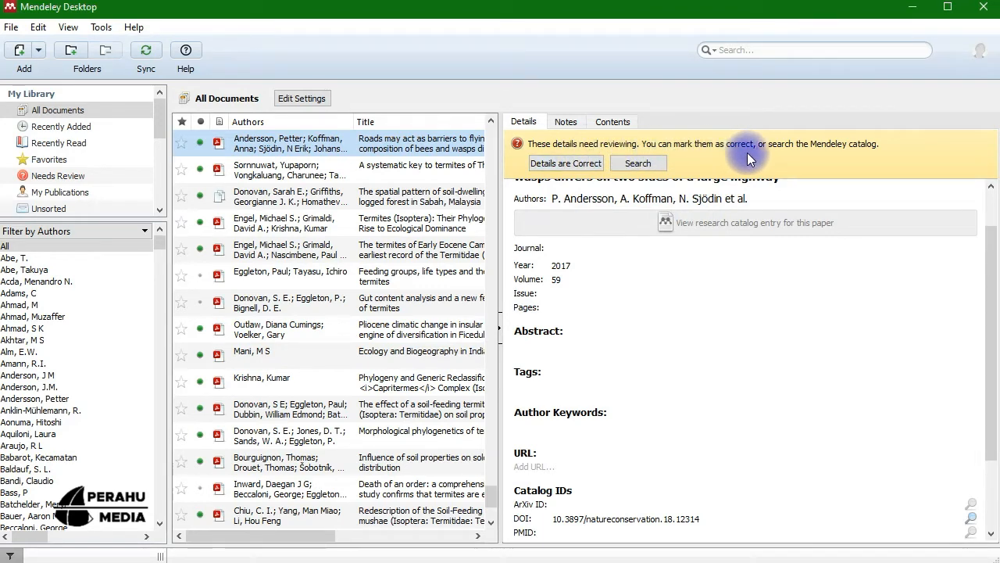
# Step: Check the details of the 2017 roads-as-barriers article, including its journal, issue, pages, catalog IDs and file fields
pyautogui.scroll(1, 687, 300)
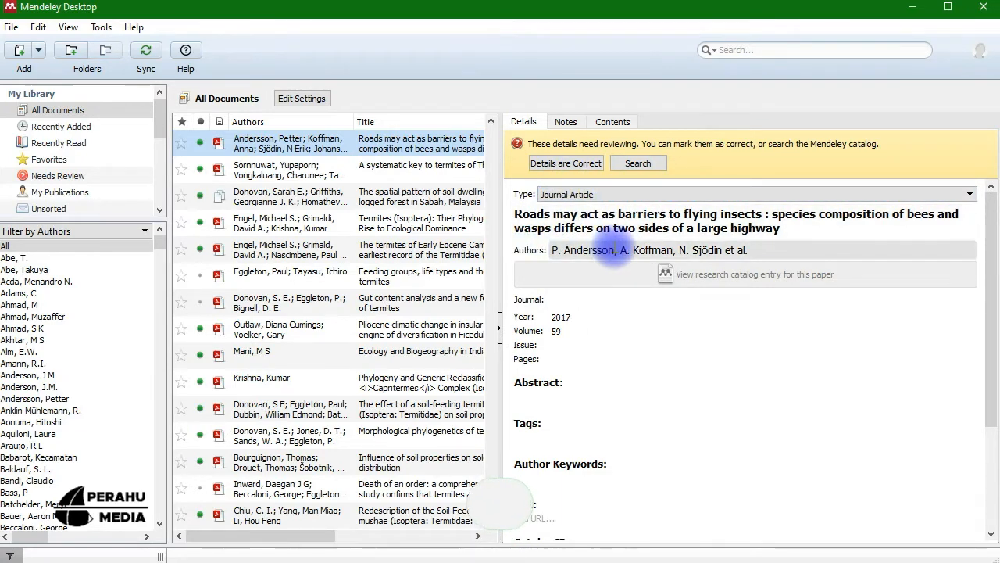
pyautogui.click(575, 299)
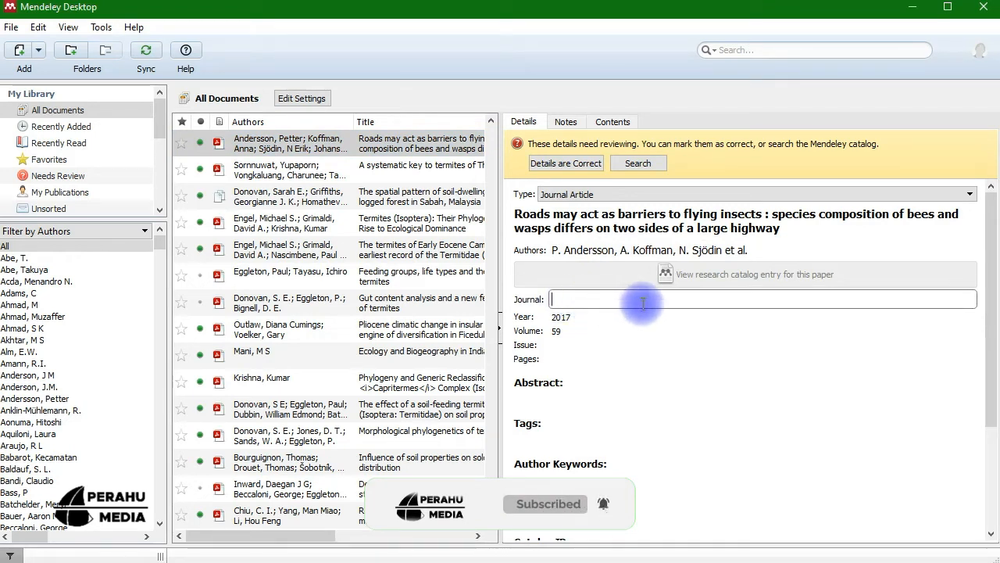
pyautogui.click(565, 354)
pyautogui.click(572, 344)
pyautogui.scroll(-4, 573, 359)
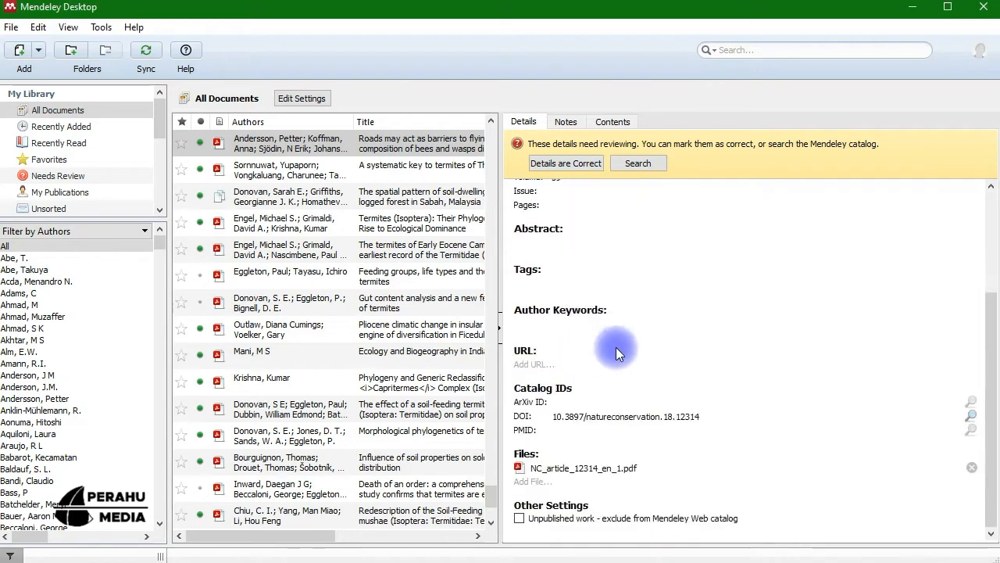
pyautogui.scroll(4, 583, 264)
pyautogui.click(597, 298)
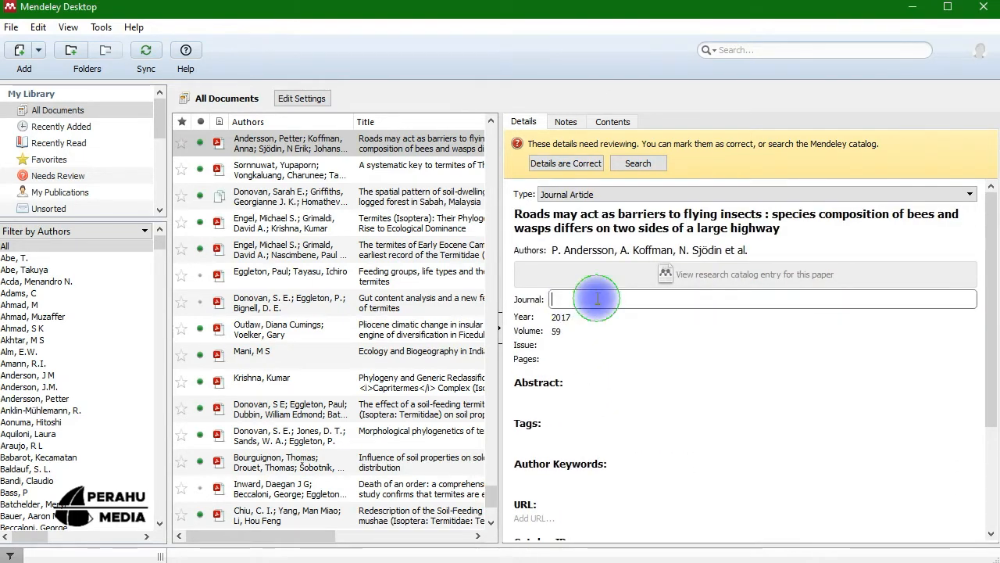
# Step: Hide the document details and look over the two added articles' rows in the widened library list
pyautogui.click(500, 332)
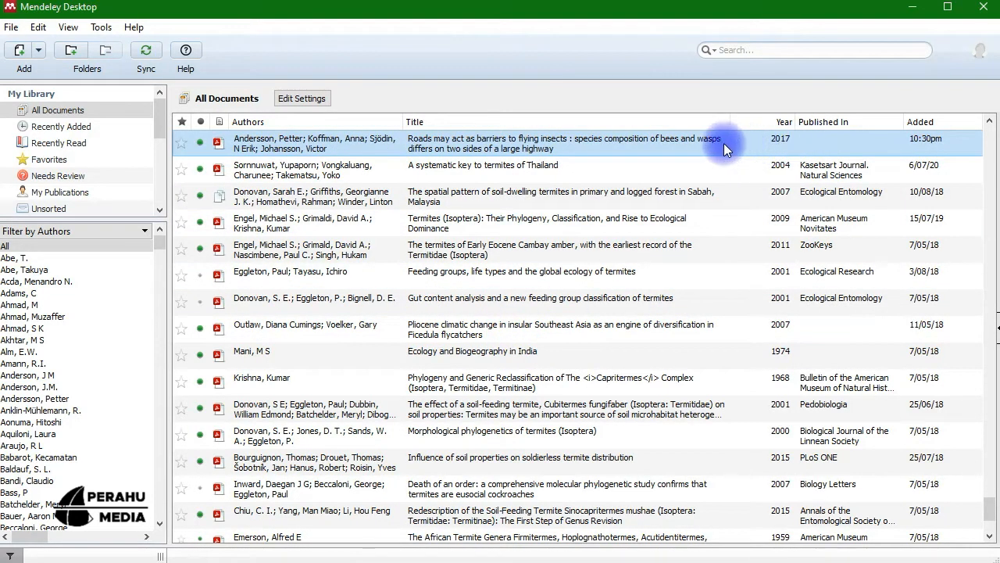
pyautogui.scroll(2, 681, 152)
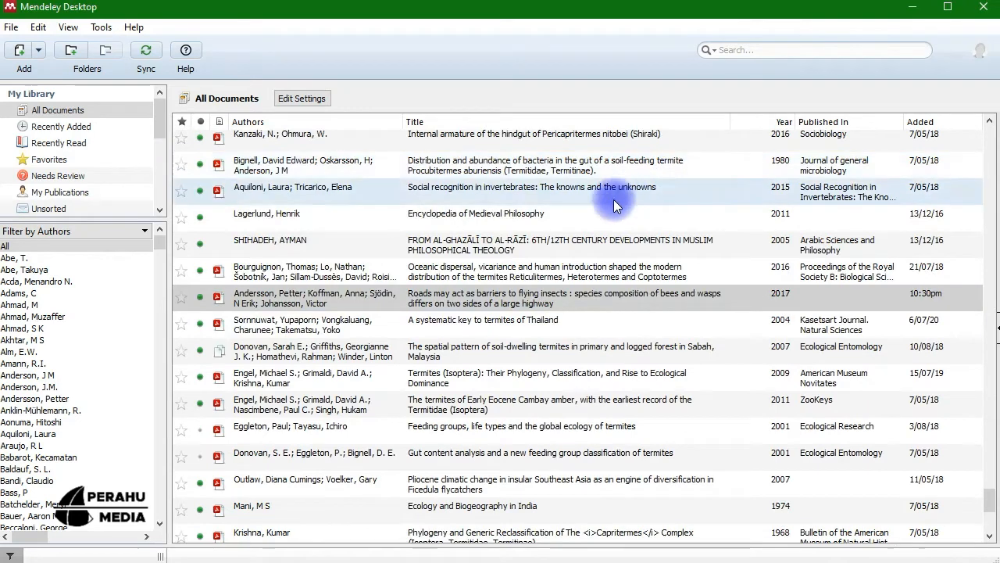
pyautogui.scroll(-1, 646, 241)
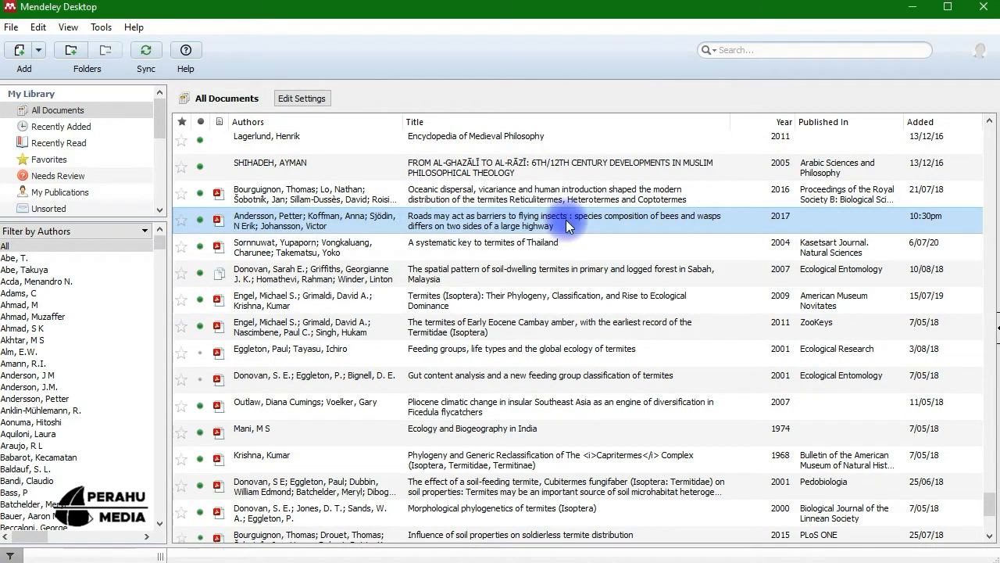
# Step: Show the document details again and review the metadata of the 2016 termite dispersal article
pyautogui.click(997, 331)
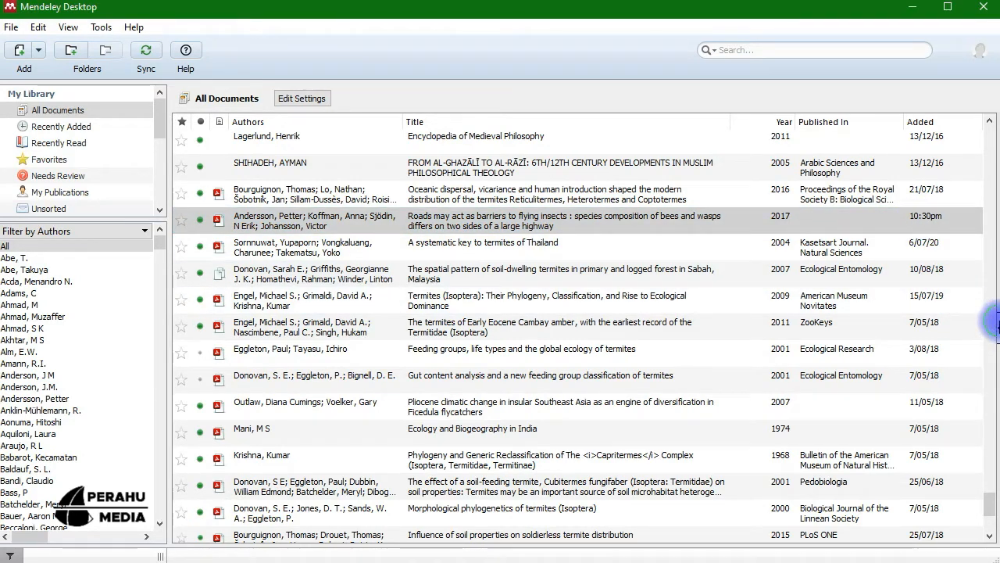
pyautogui.click(994, 321)
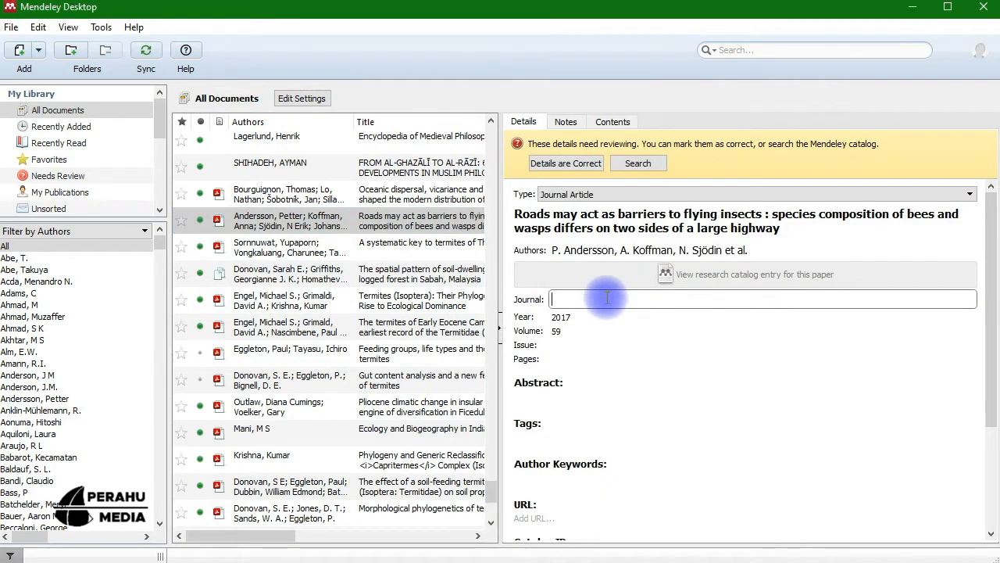
pyautogui.click(351, 196)
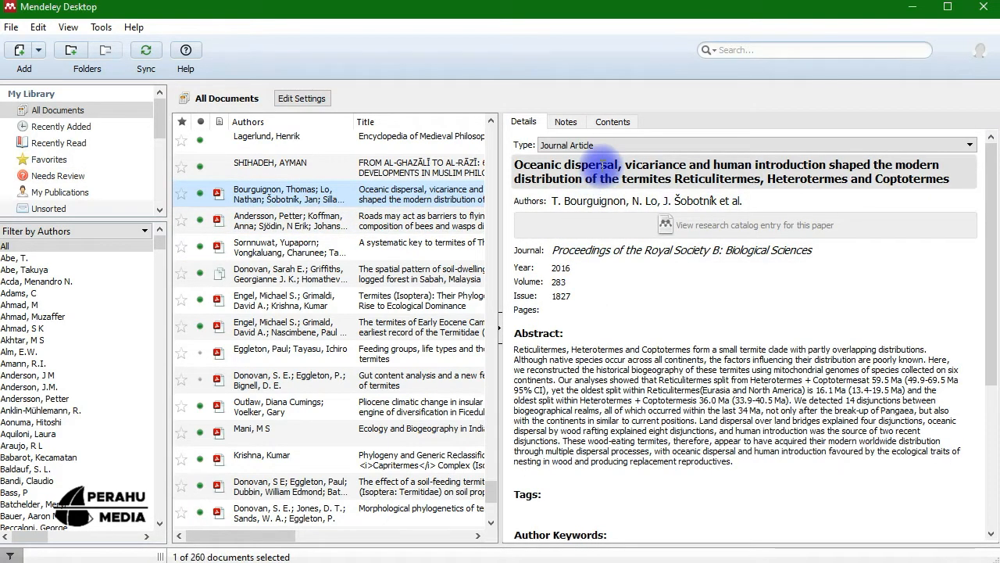
pyautogui.scroll(-5, 605, 364)
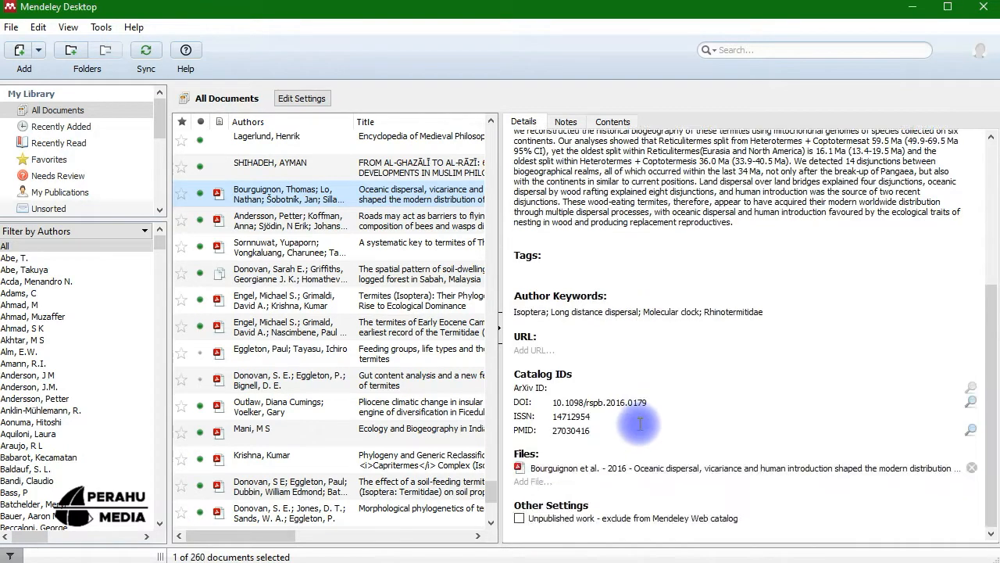
# Step: Check the details of the 2017 roads-as-barriers article and open its PDF
pyautogui.scroll(5, 639, 422)
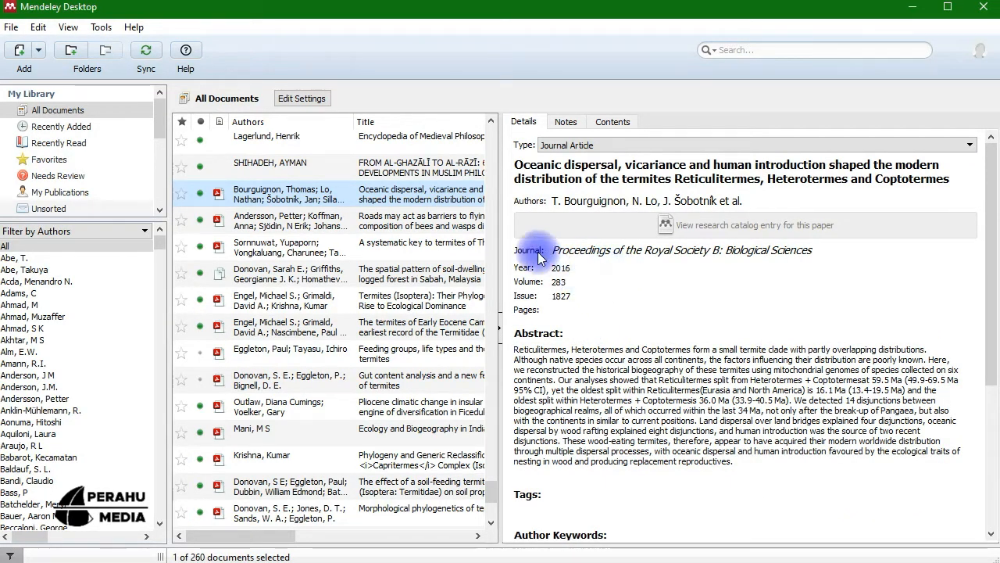
pyautogui.click(259, 222)
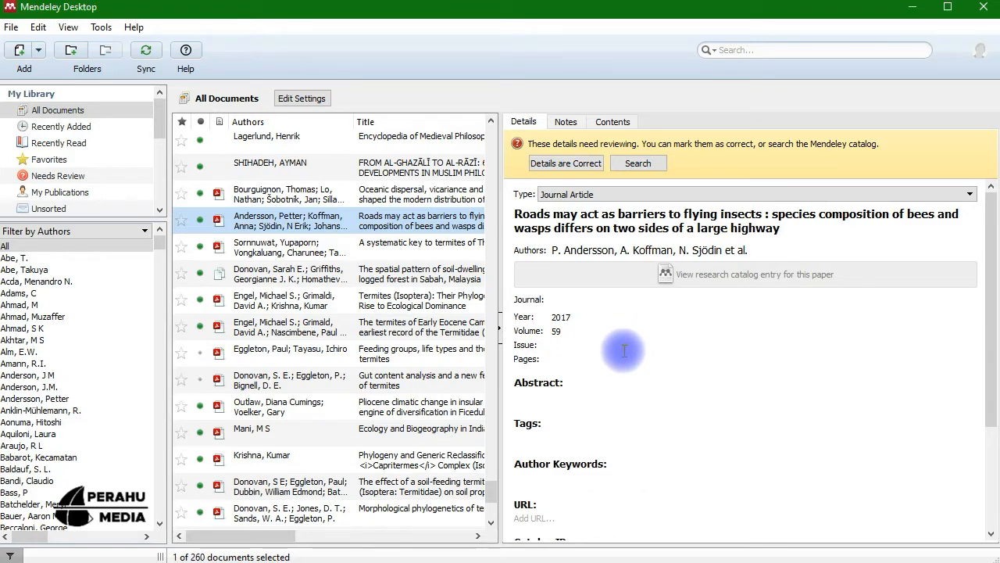
pyautogui.scroll(-3, 625, 368)
pyautogui.scroll(3, 625, 344)
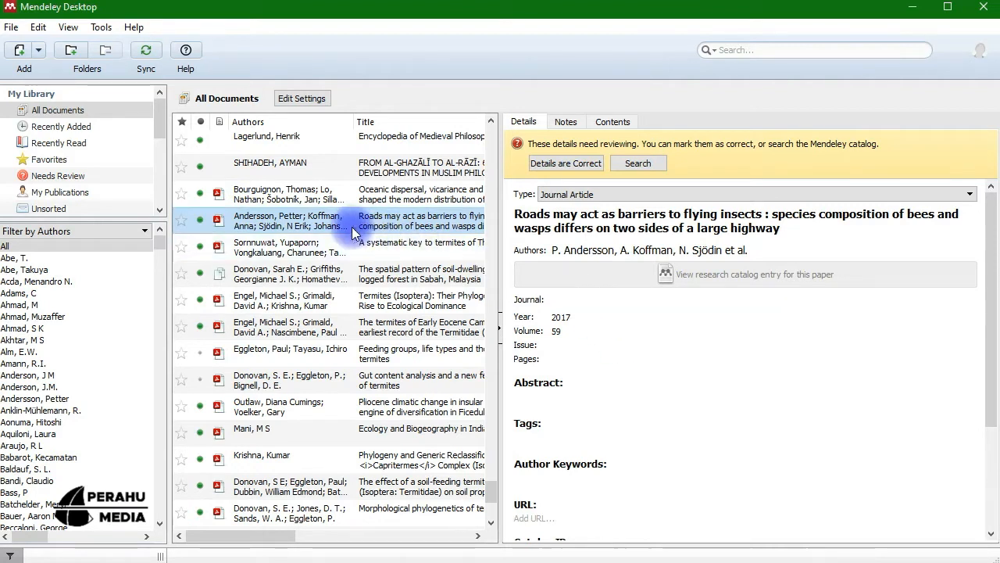
pyautogui.doubleClick(255, 224)
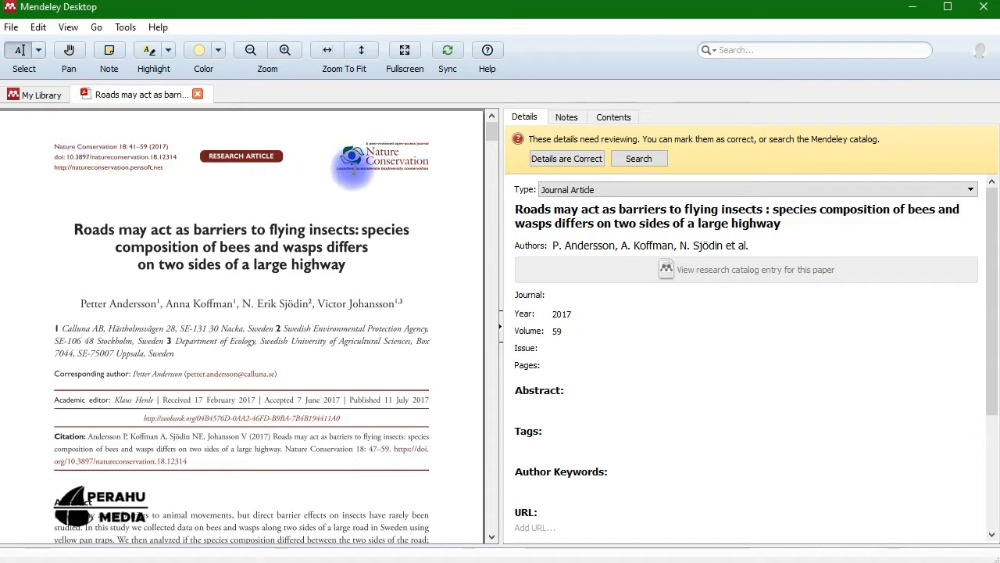
# Step: Set the roads-as-barriers article's journal to Nature Conservation
pyautogui.click(630, 291)
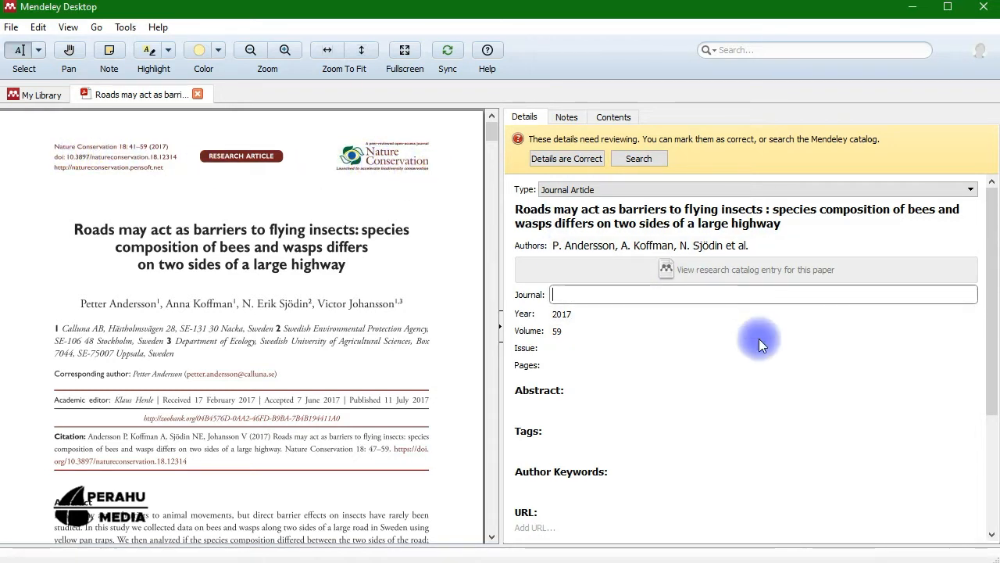
pyautogui.write('N')
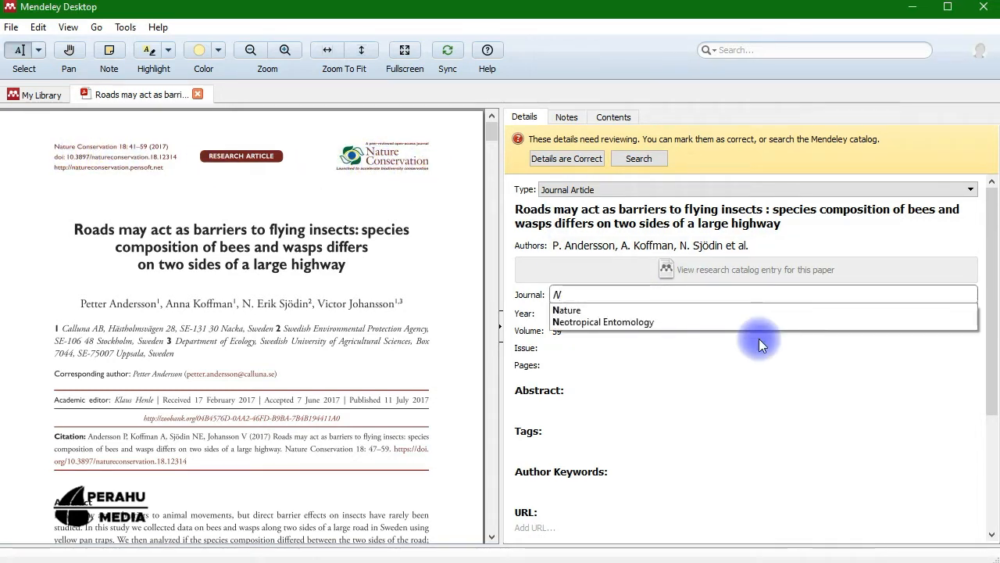
pyautogui.write('ature C')
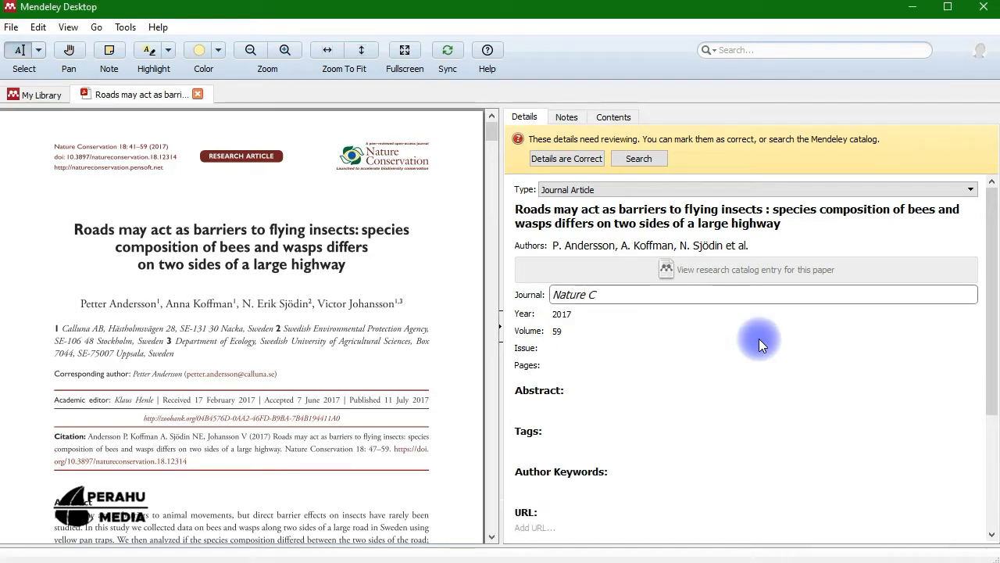
pyautogui.write('o')
pyautogui.press('BackSpace')
pyautogui.write('onservation')
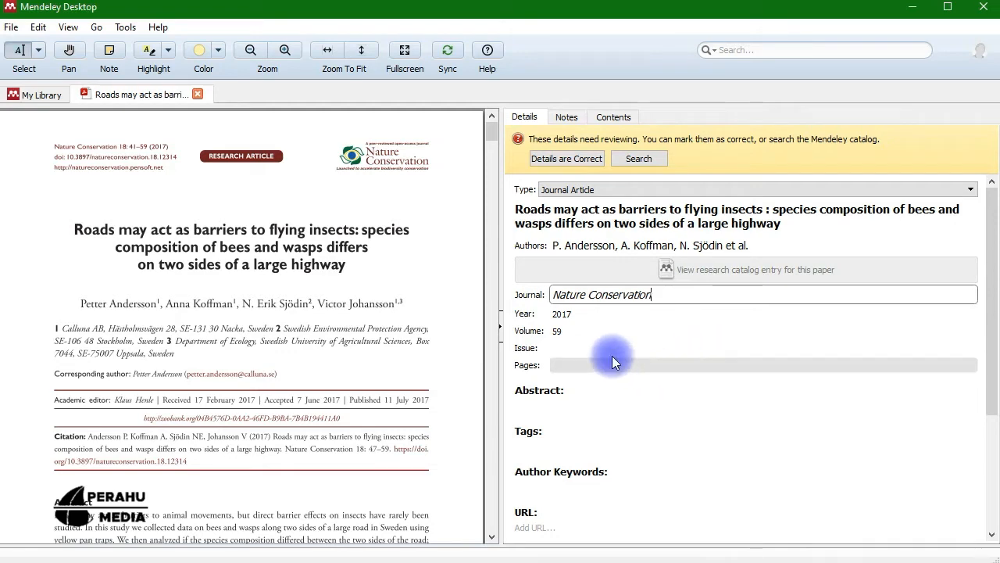
# Step: Set the article's volume to 18 and its pages to 41-59, following the PDF's header
pyautogui.click(576, 316)
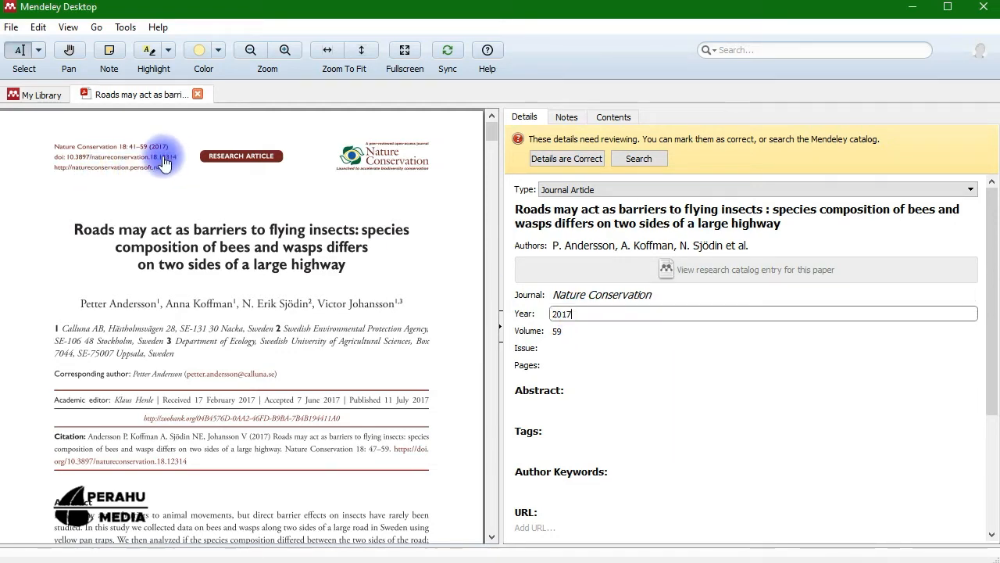
pyautogui.scroll(1, 160, 145)
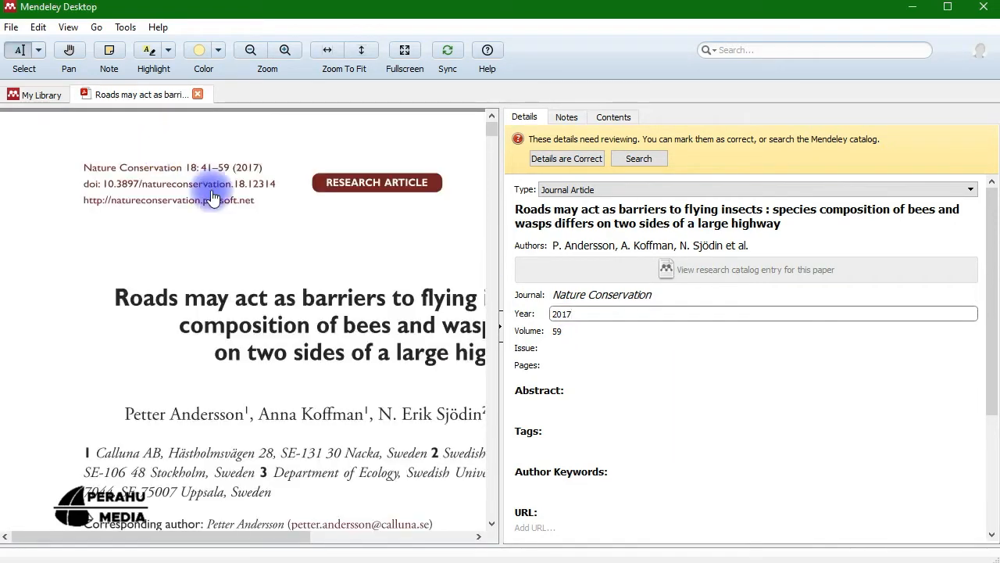
pyautogui.click(592, 331)
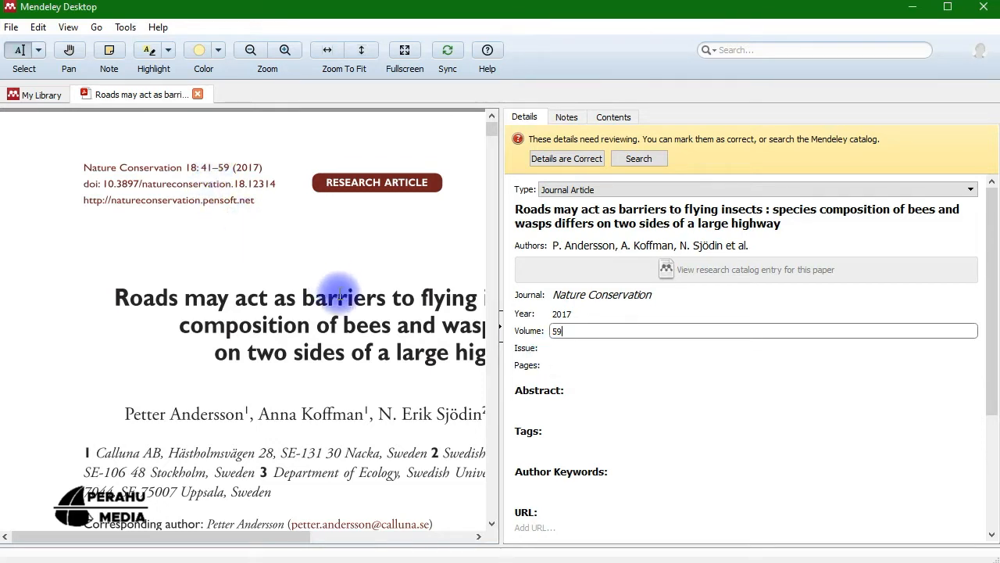
pyautogui.moveTo(574, 329); pyautogui.dragTo(550, 330)
pyautogui.write('18')
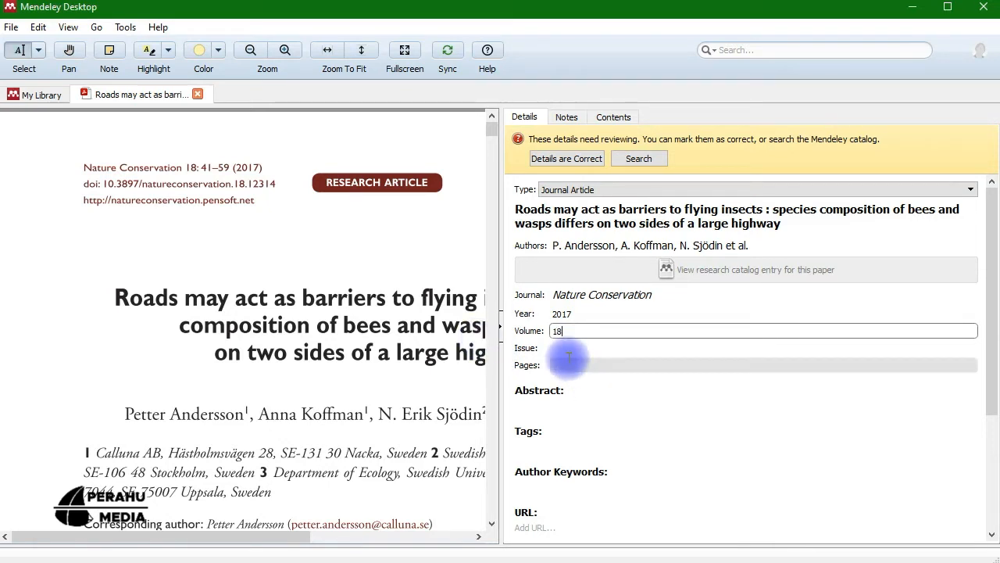
pyautogui.click(563, 366)
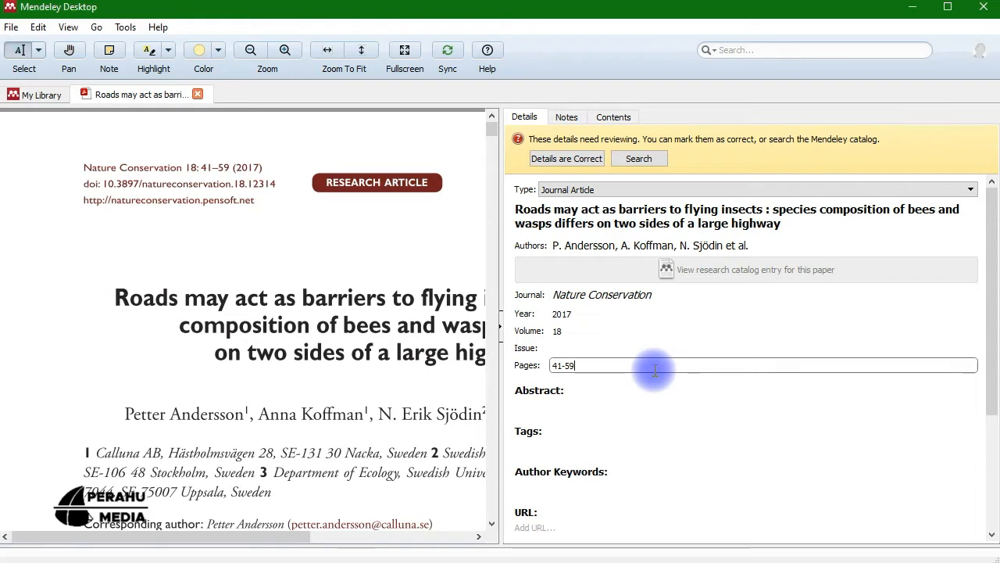
# Step: Copy the full abstract text from the PDF and paste it into the article's Abstract field
pyautogui.scroll(-3, 258, 336)
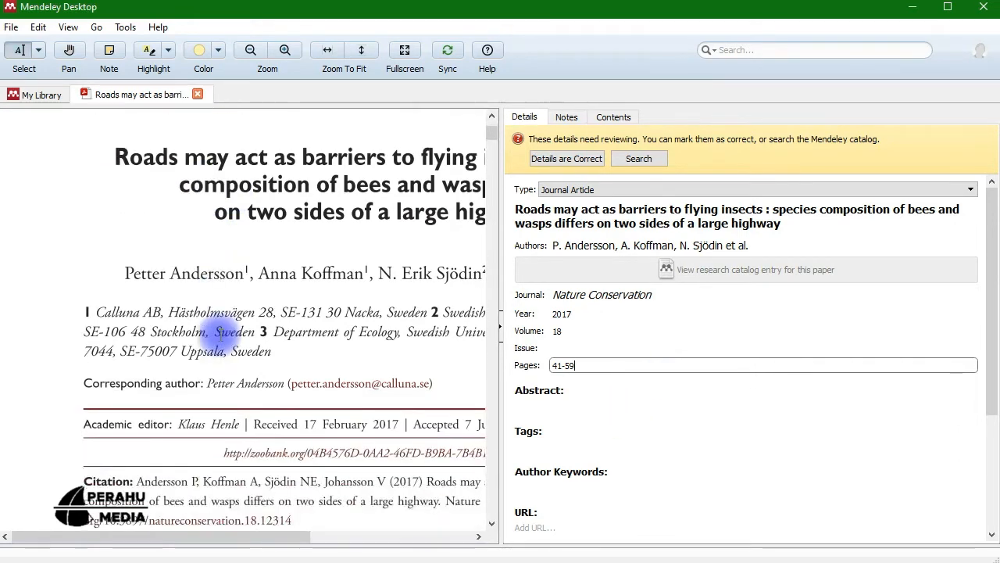
pyautogui.scroll(-2, 623, 443)
pyautogui.scroll(-1, 622, 443)
pyautogui.scroll(-3, 324, 336)
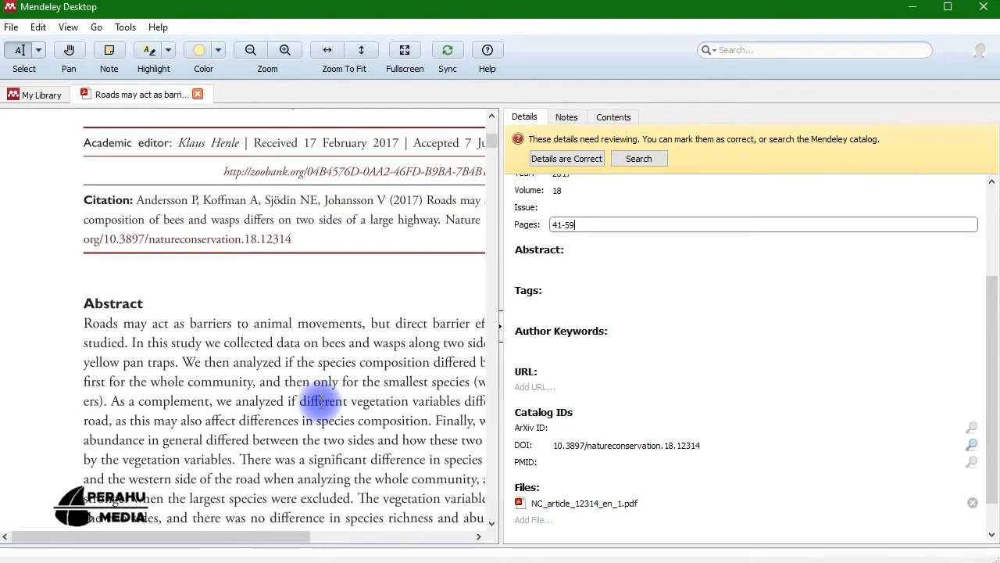
pyautogui.click(585, 261)
pyautogui.moveTo(83, 173); pyautogui.dragTo(394, 473)
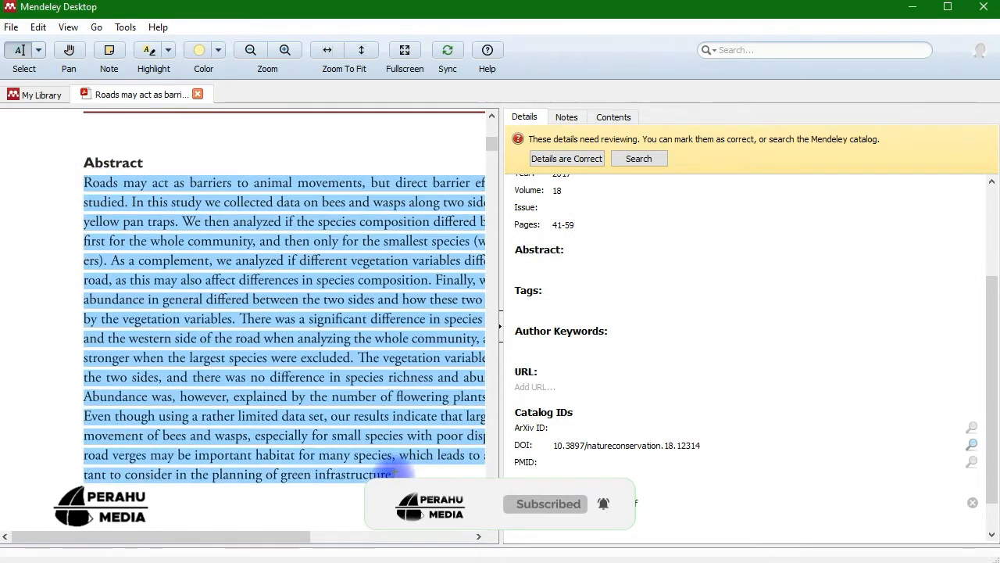
pyautogui.rightClick(377, 477)
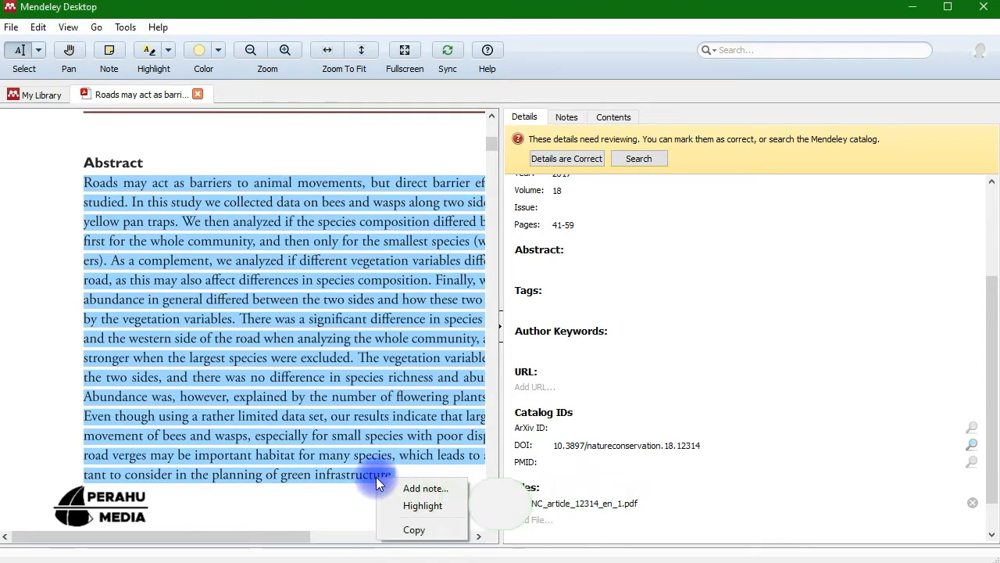
pyautogui.click(414, 531)
pyautogui.click(561, 267)
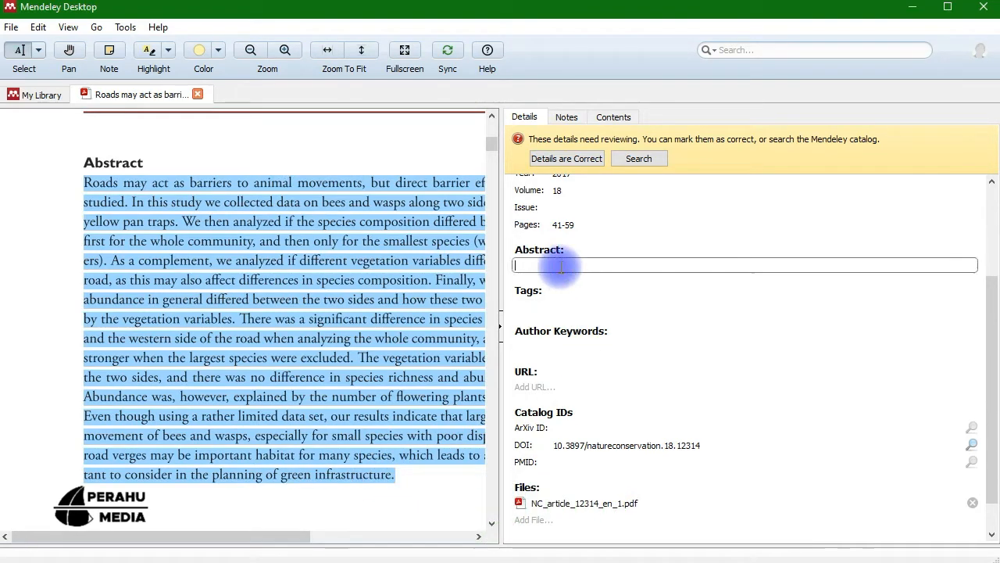
pyautogui.hotkey('ctrl', 'v')
# Step: Review the article's details from the journal fields to the catalog IDs and attached file, and close its PDF
pyautogui.scroll(-1, 661, 464)
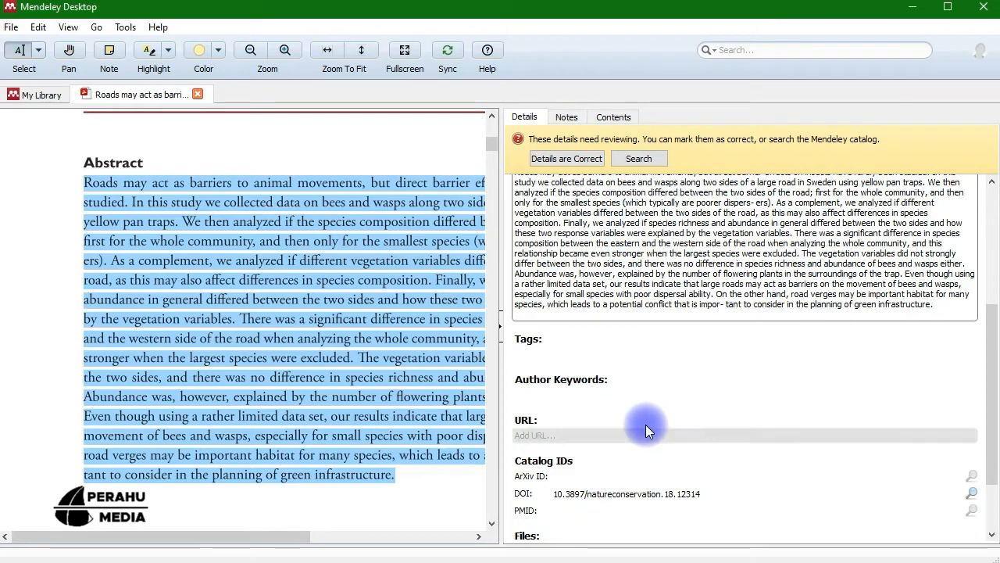
pyautogui.scroll(-2, 623, 383)
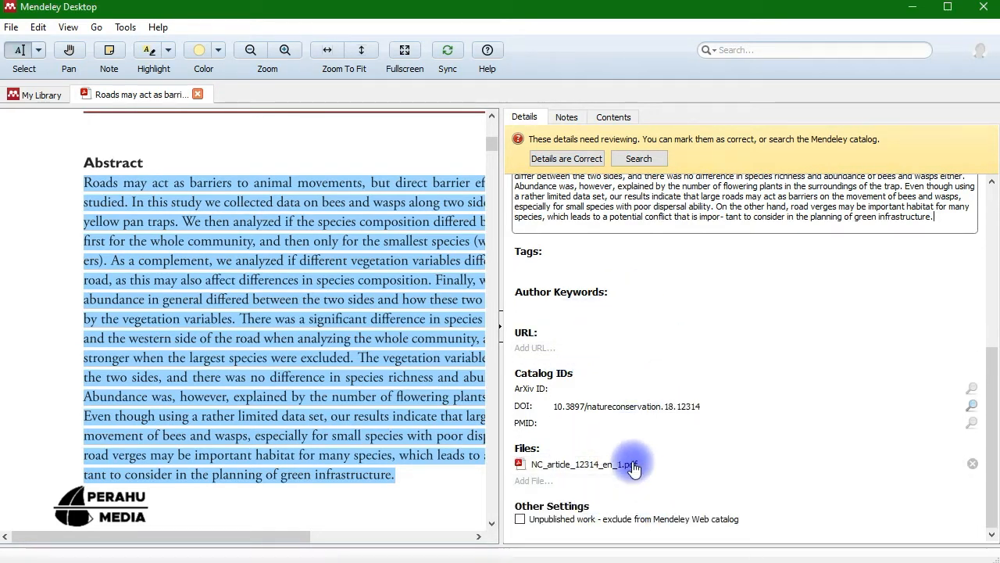
pyautogui.scroll(7, 688, 418)
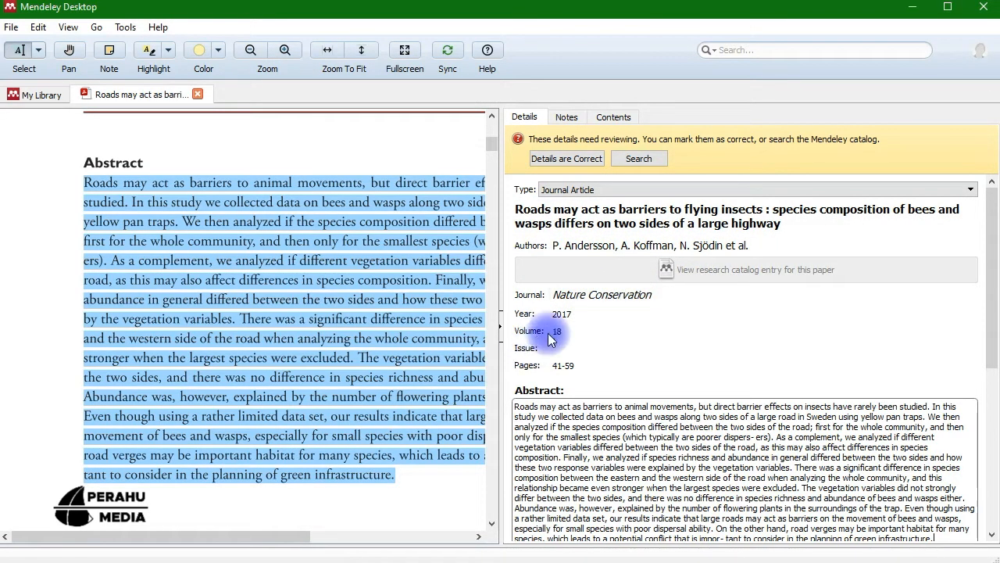
pyautogui.scroll(-5, 637, 347)
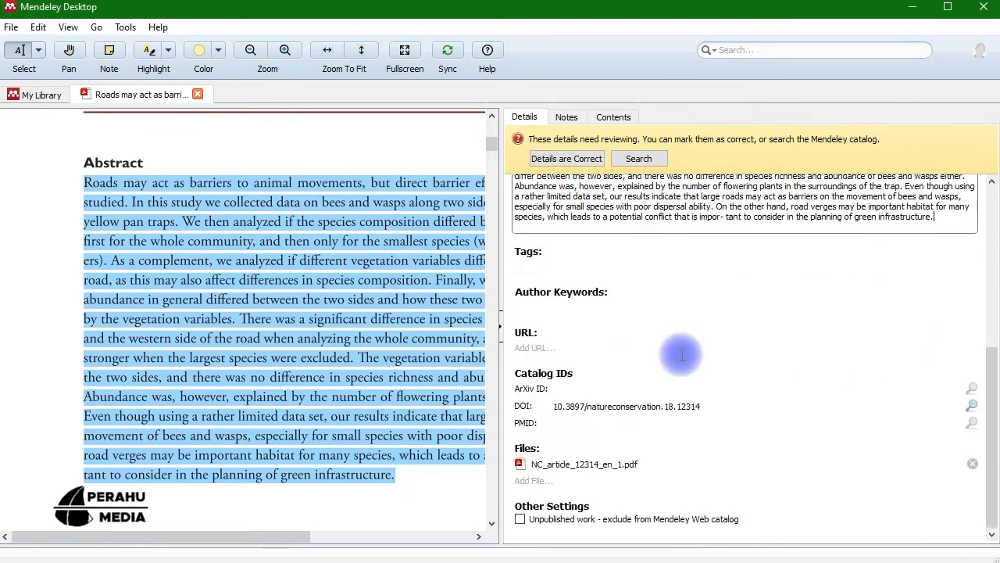
pyautogui.scroll(5, 639, 344)
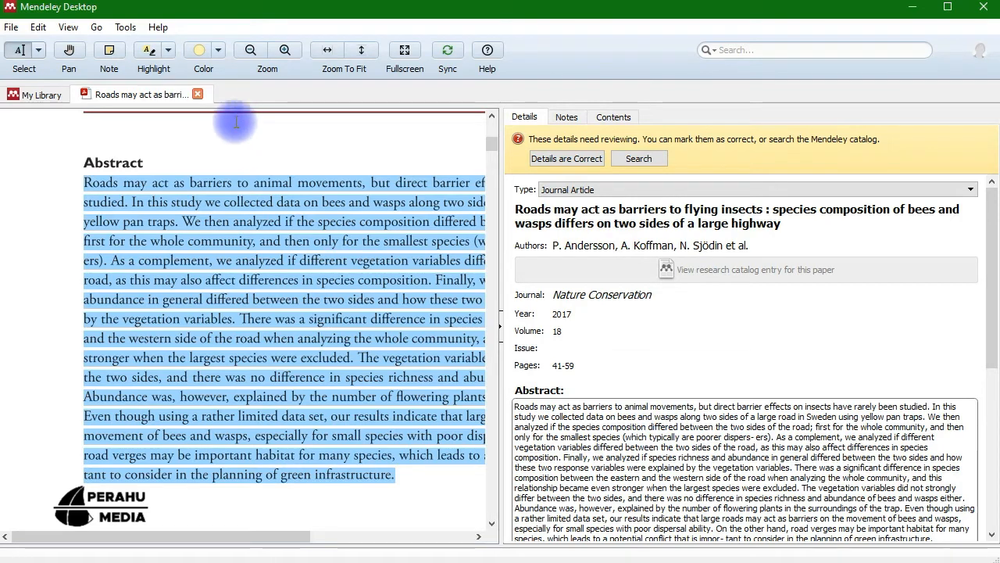
pyautogui.click(197, 94)
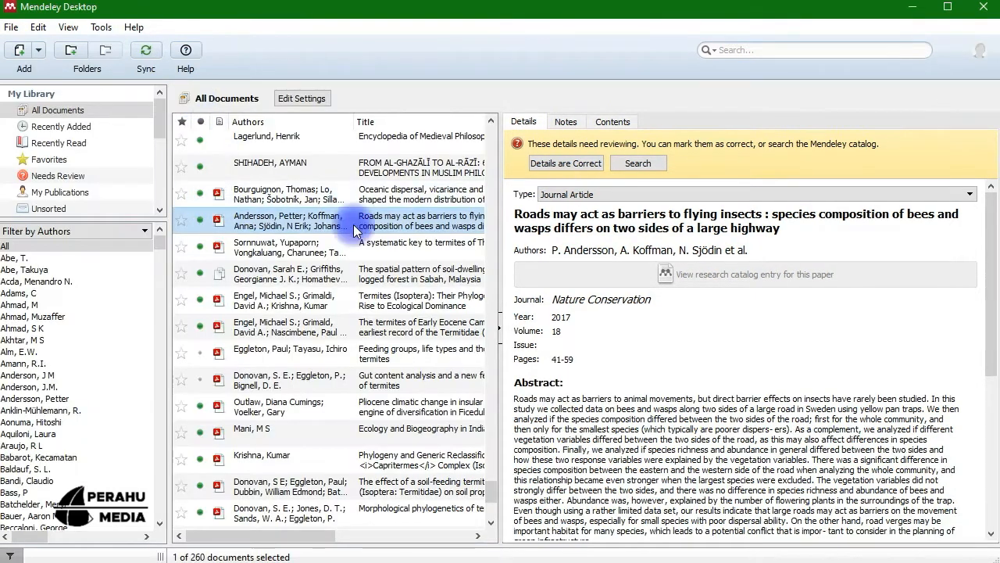
# Step: Hide the document details and look over the roads-as-barriers article's row in the widened library list
pyautogui.click(500, 332)
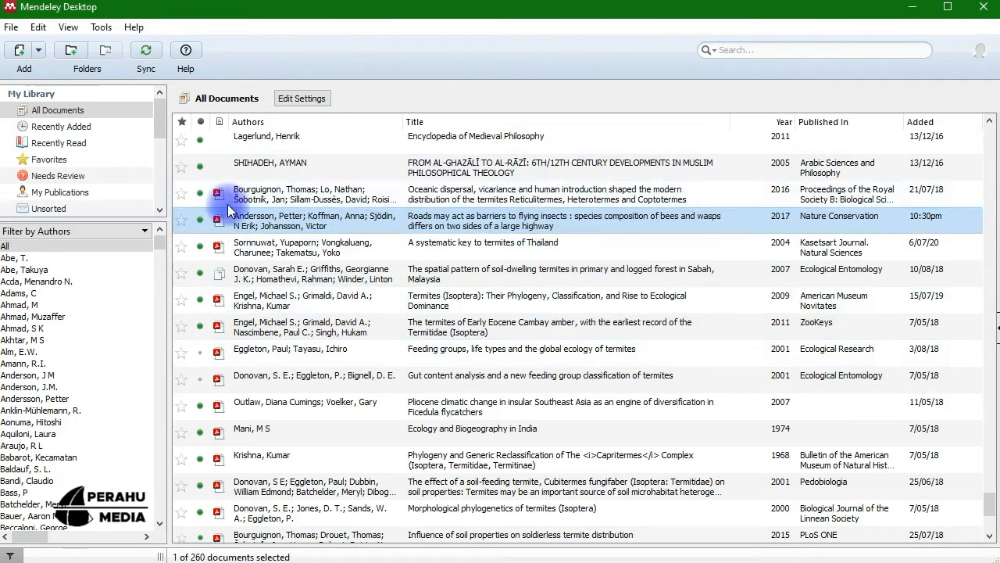
pyautogui.scroll(4, 478, 357)
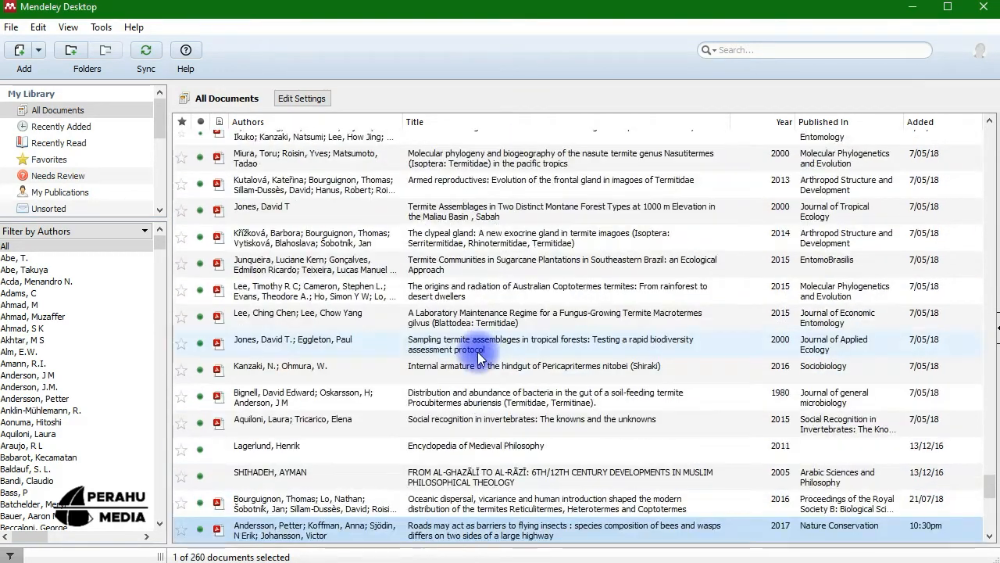
pyautogui.scroll(-2, 886, 199)
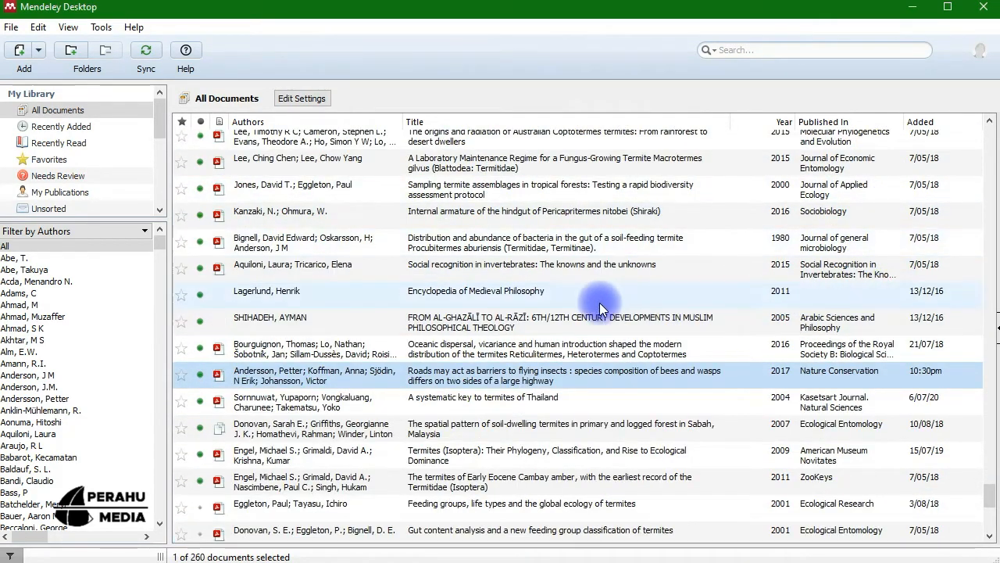
pyautogui.scroll(-2, 859, 341)
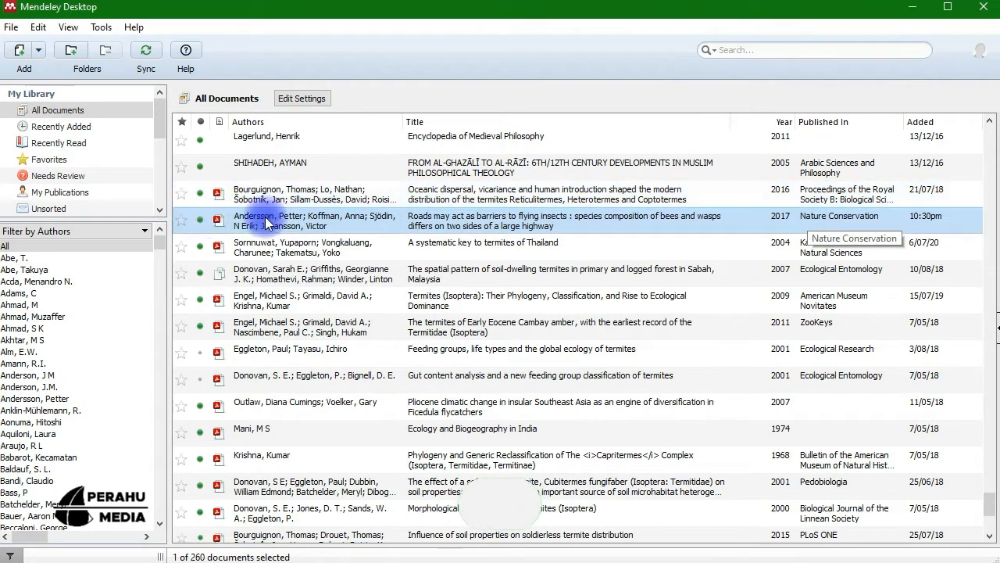
# Step: Display the library as citations and look through the formatted references
pyautogui.click(67, 31)
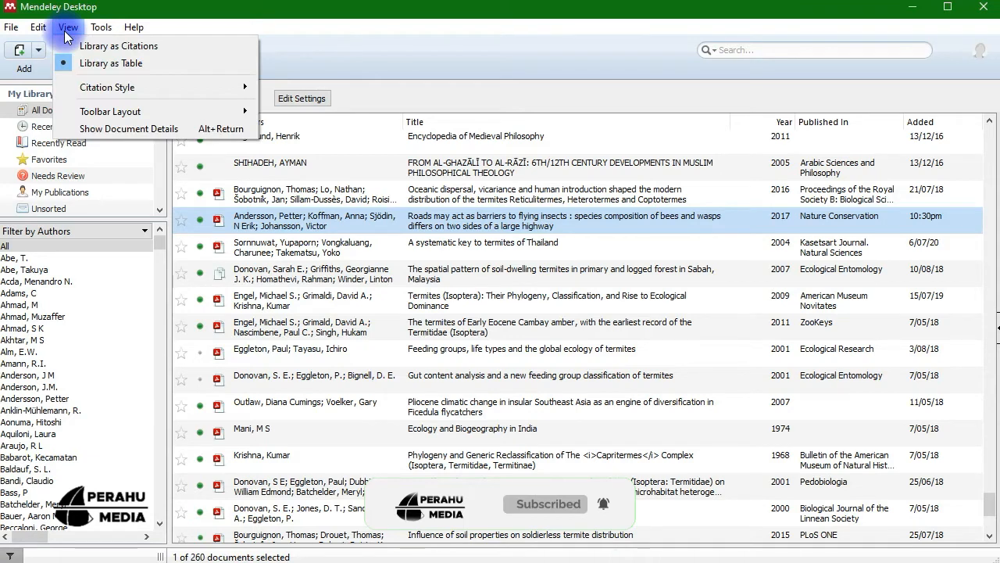
pyautogui.moveTo(164, 87)
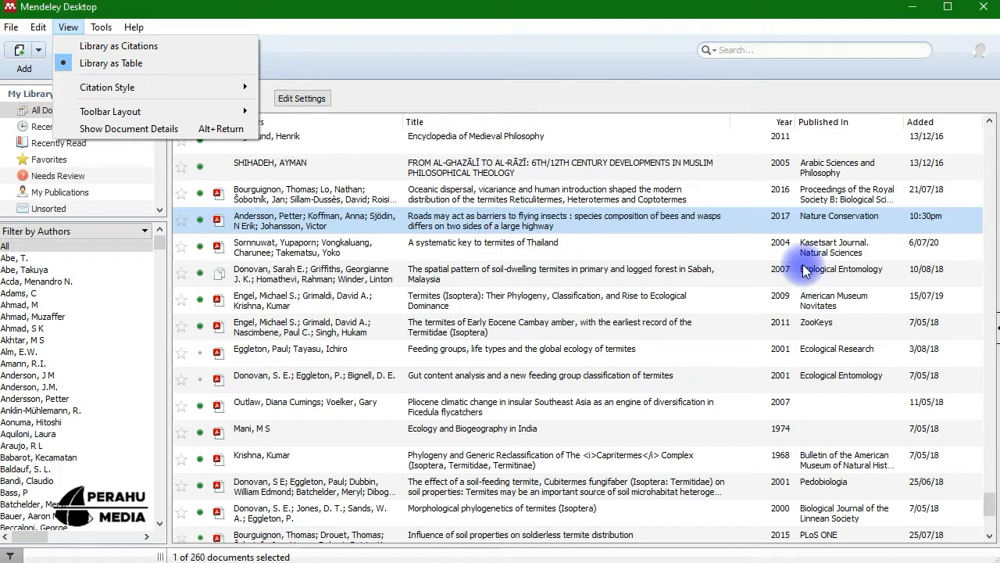
pyautogui.click(107, 49)
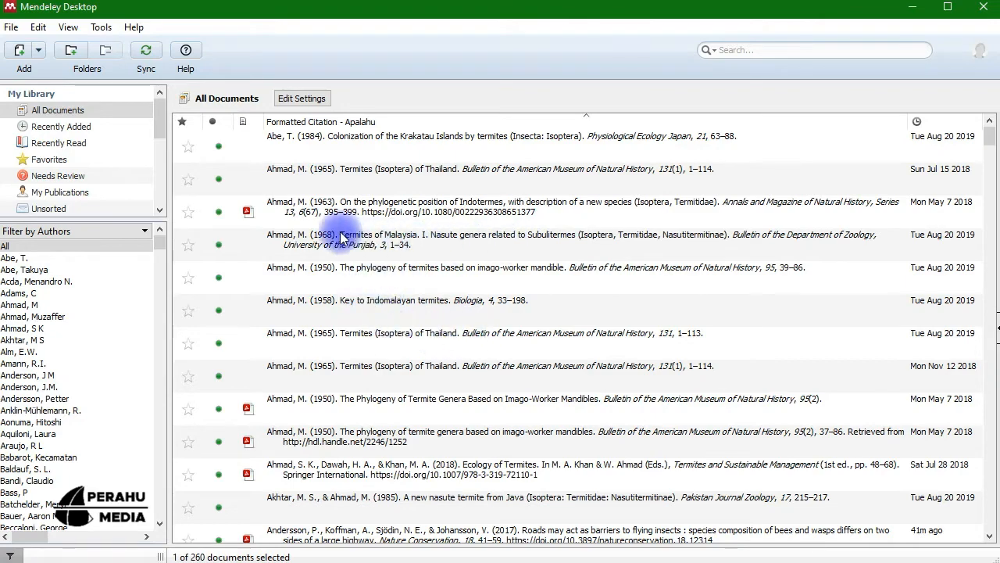
pyautogui.scroll(-3, 532, 222)
pyautogui.scroll(2, 531, 222)
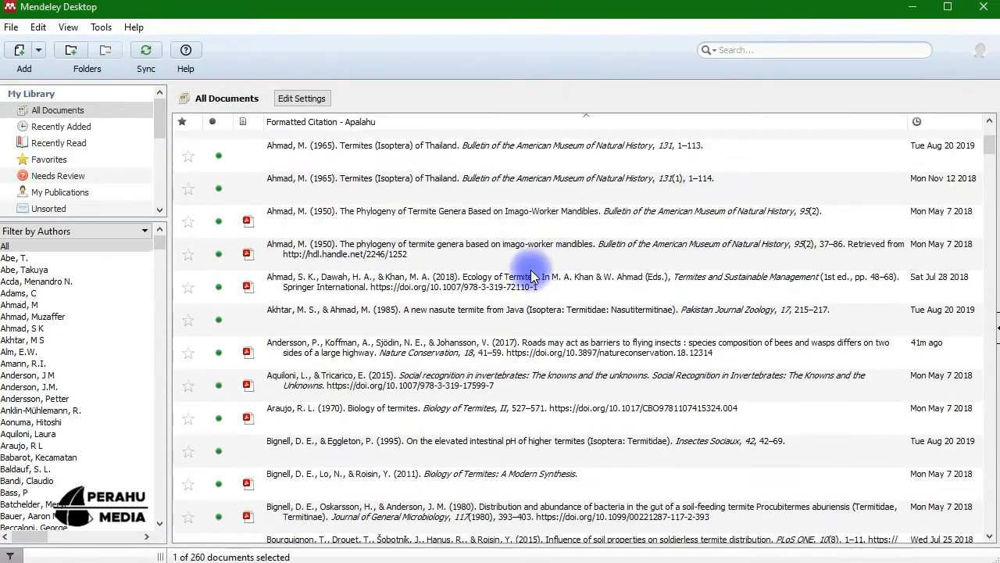
pyautogui.scroll(1, 418, 261)
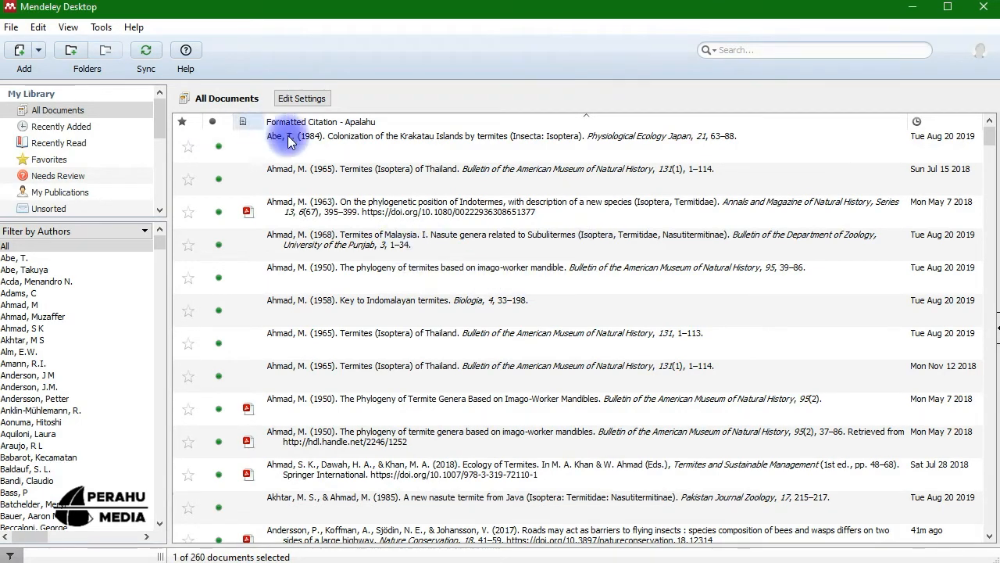
# Step: Switch the citation style to American Psychological Association 6th edition and look through the reformatted references
pyautogui.click(69, 27)
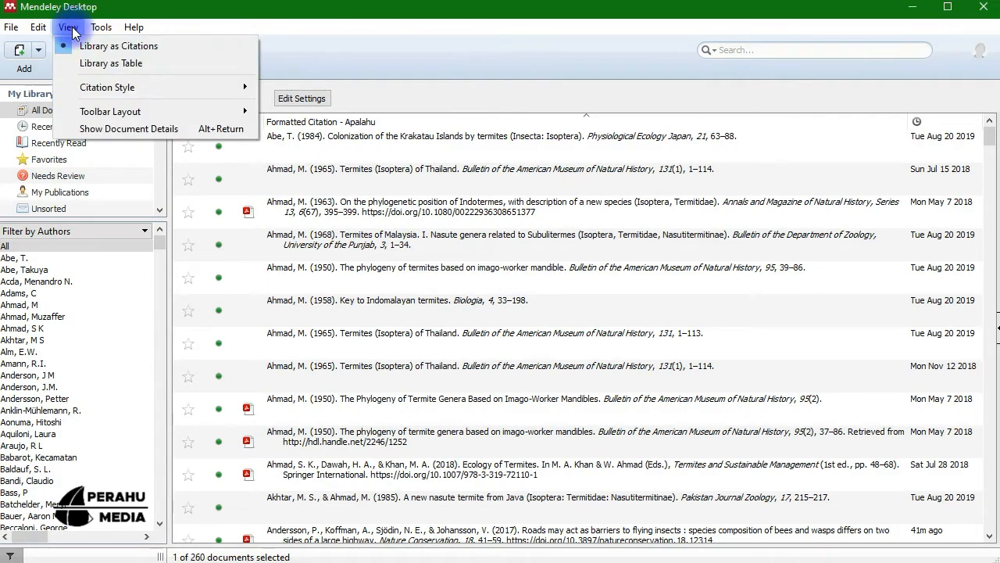
pyautogui.moveTo(125, 89)
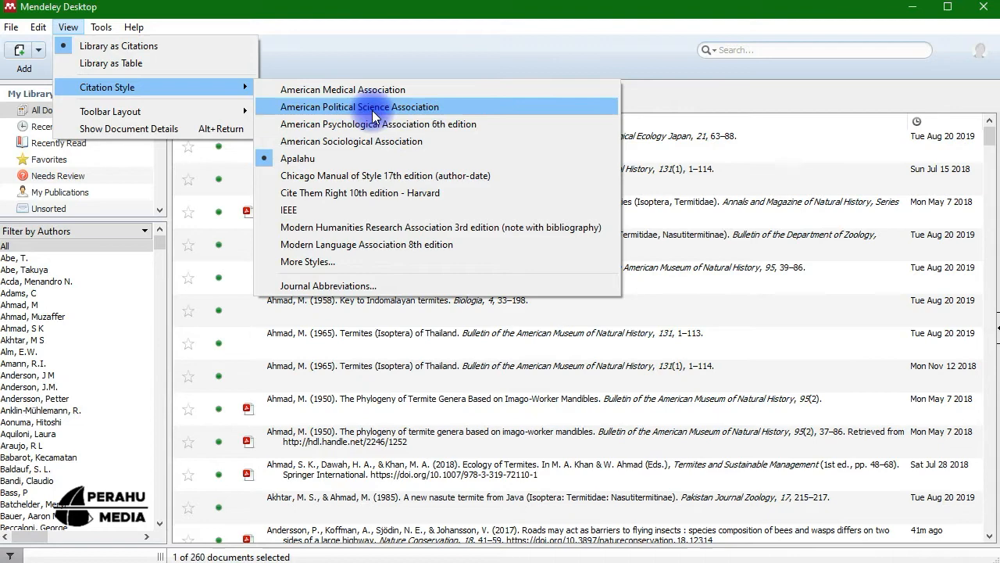
pyautogui.click(339, 125)
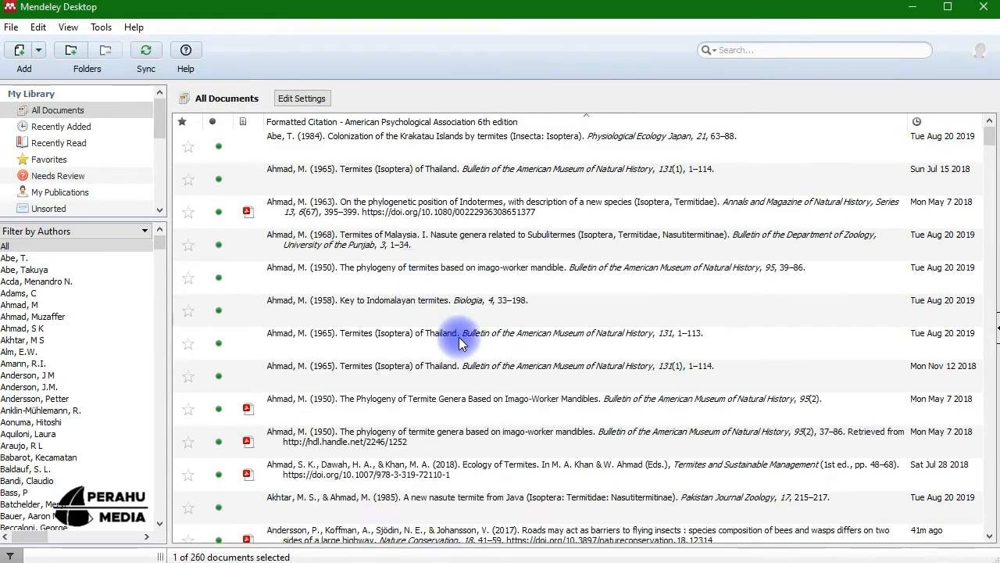
pyautogui.scroll(-10, 440, 346)
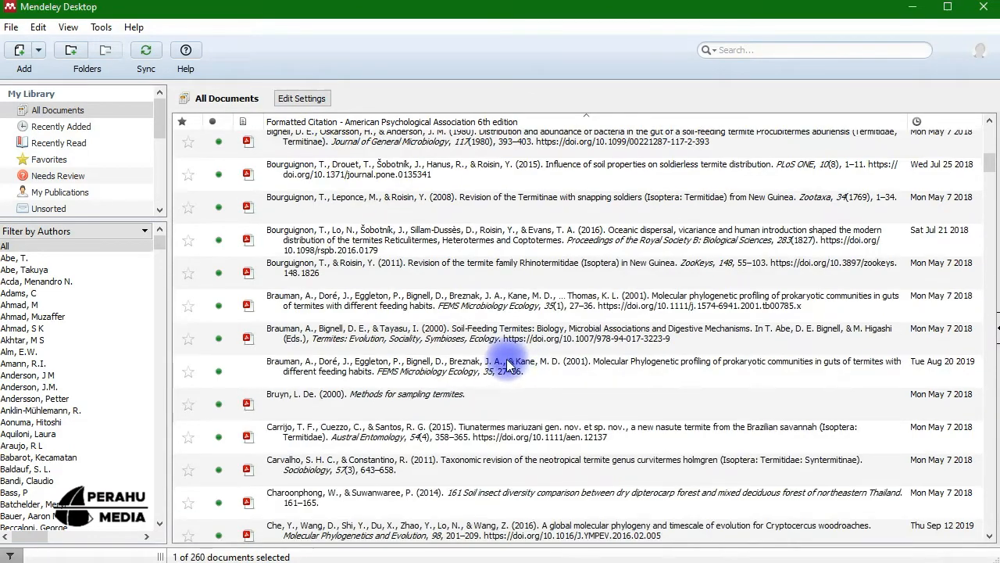
pyautogui.scroll(-1, 469, 352)
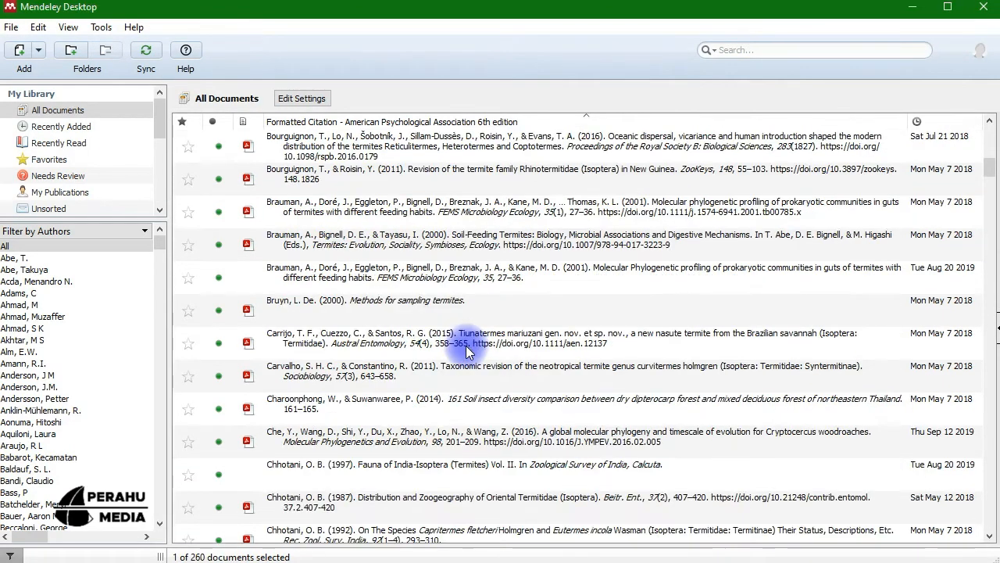
pyautogui.scroll(-2, 467, 351)
pyautogui.scroll(4, 457, 306)
# Step: Set the library's citation style to IEEE
pyautogui.click(68, 26)
pyautogui.moveTo(196, 84)
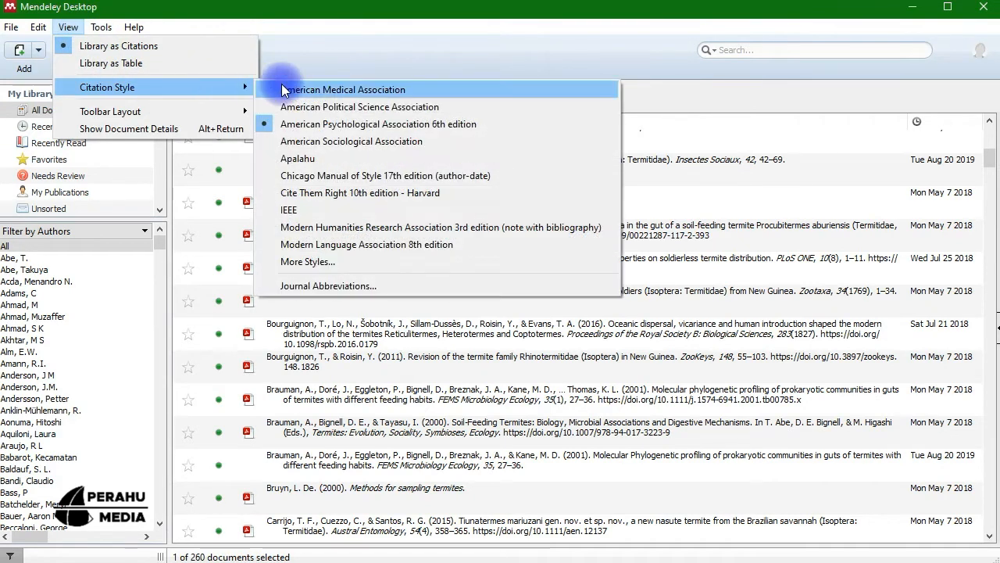
pyautogui.click(310, 214)
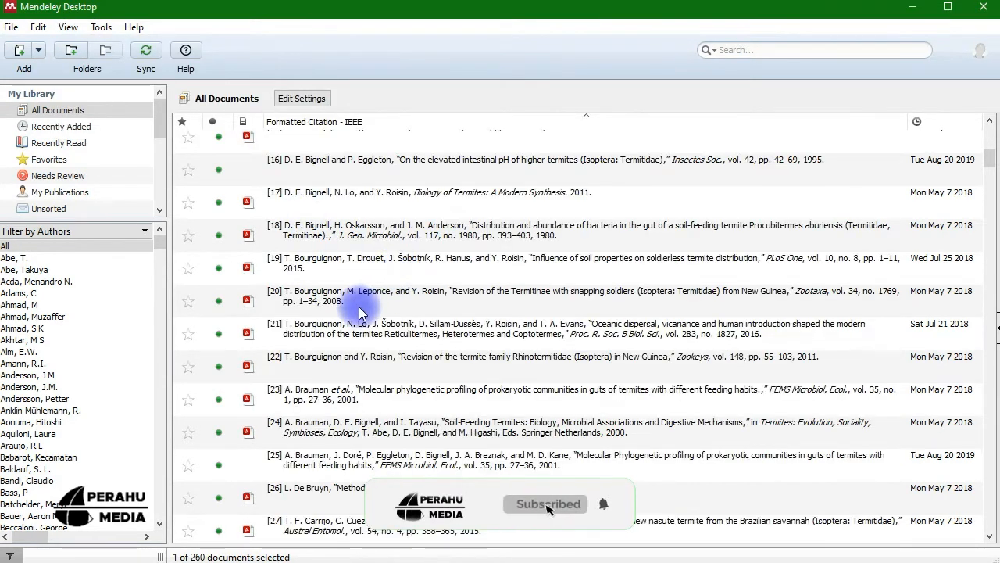
# Step: Look through the IEEE-formatted references across the library, examining their numbering, author names and journal abbreviations
pyautogui.scroll(4, 354, 322)
pyautogui.scroll(-3, 346, 331)
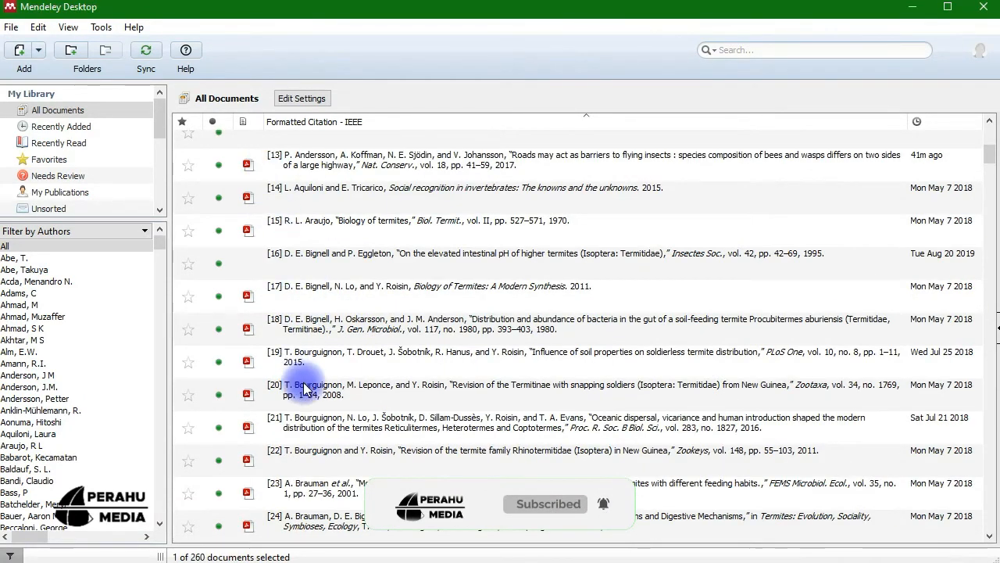
pyautogui.scroll(4, 305, 390)
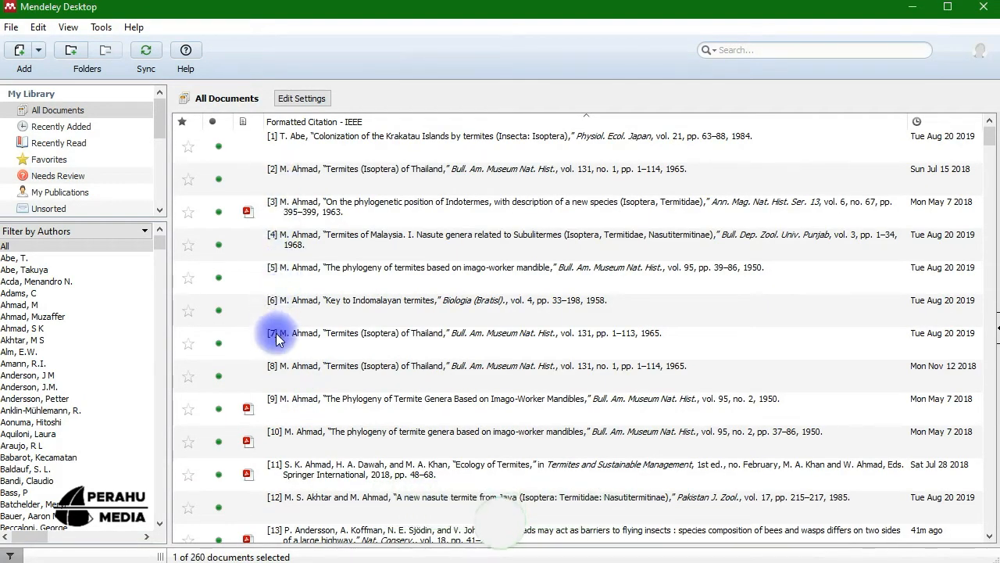
pyautogui.scroll(-2, 328, 352)
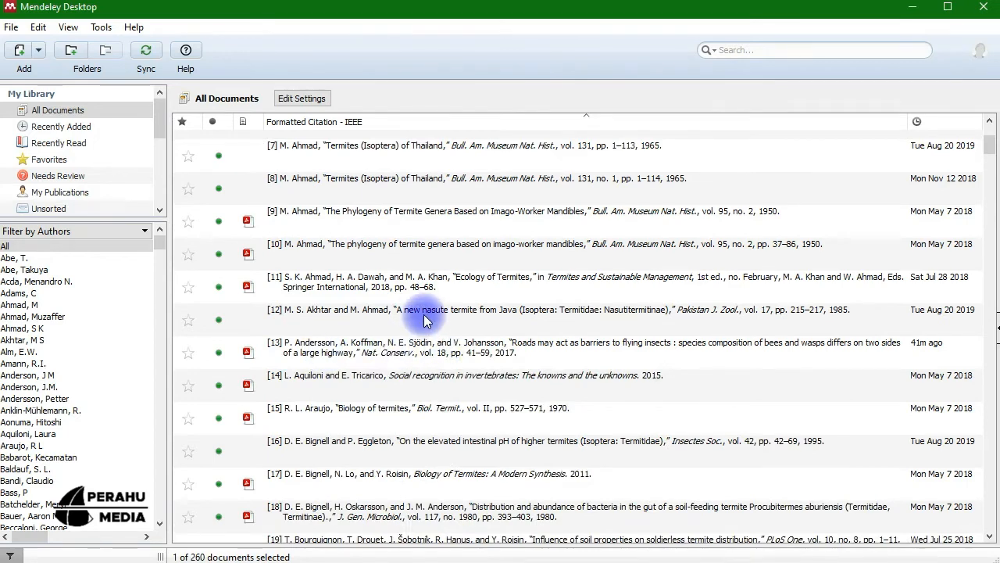
pyautogui.scroll(-1, 422, 311)
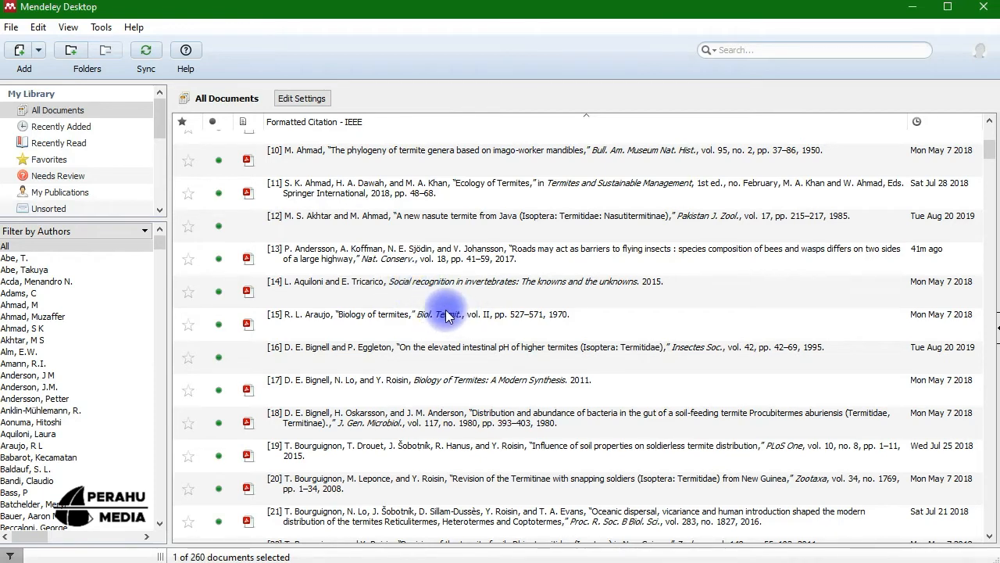
pyautogui.scroll(3, 439, 313)
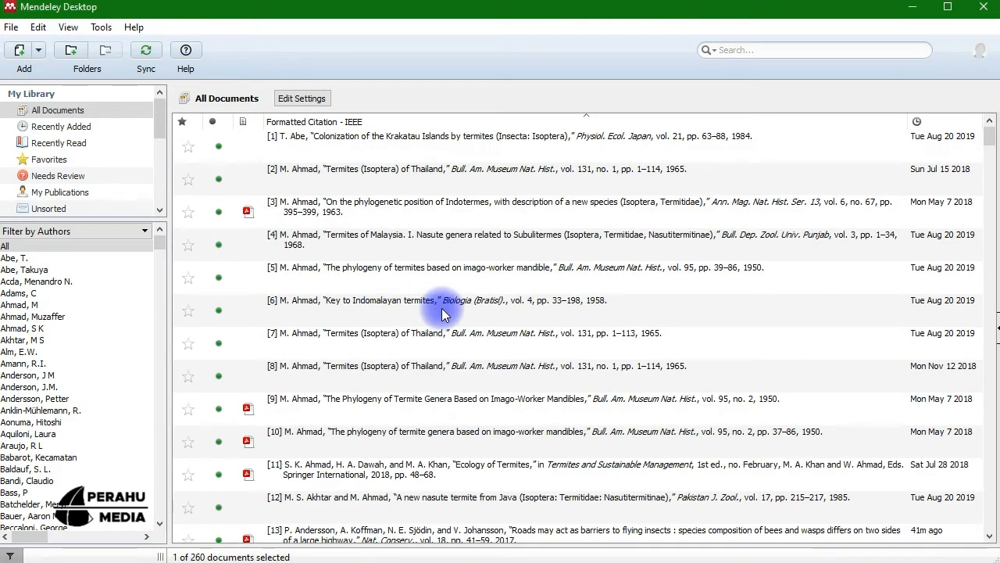
pyautogui.scroll(-4, 428, 311)
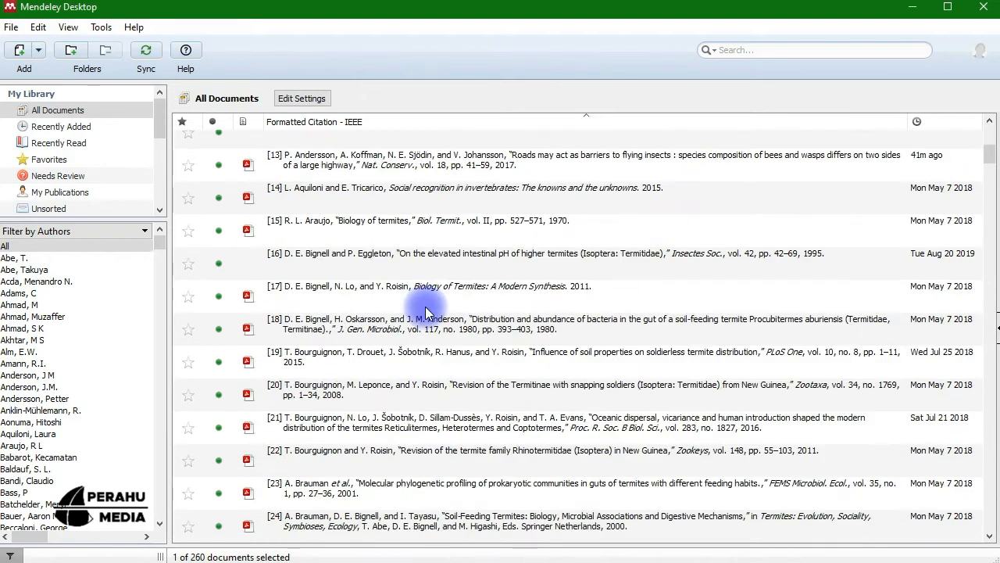
pyautogui.scroll(-2, 426, 312)
pyautogui.scroll(3, 426, 312)
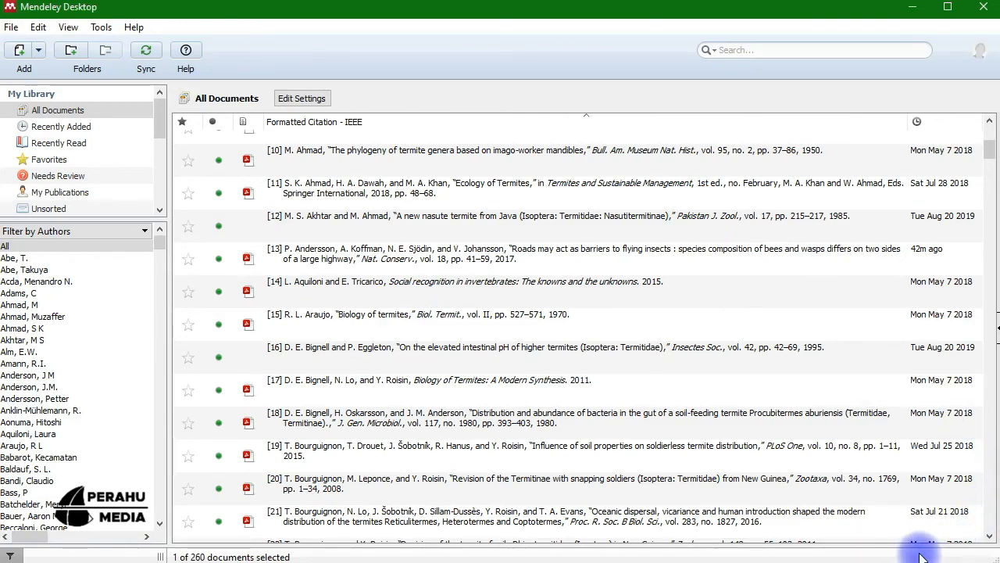
pyautogui.scroll(3, 440, 191)
pyautogui.scroll(-8, 437, 234)
pyautogui.scroll(-11, 438, 246)
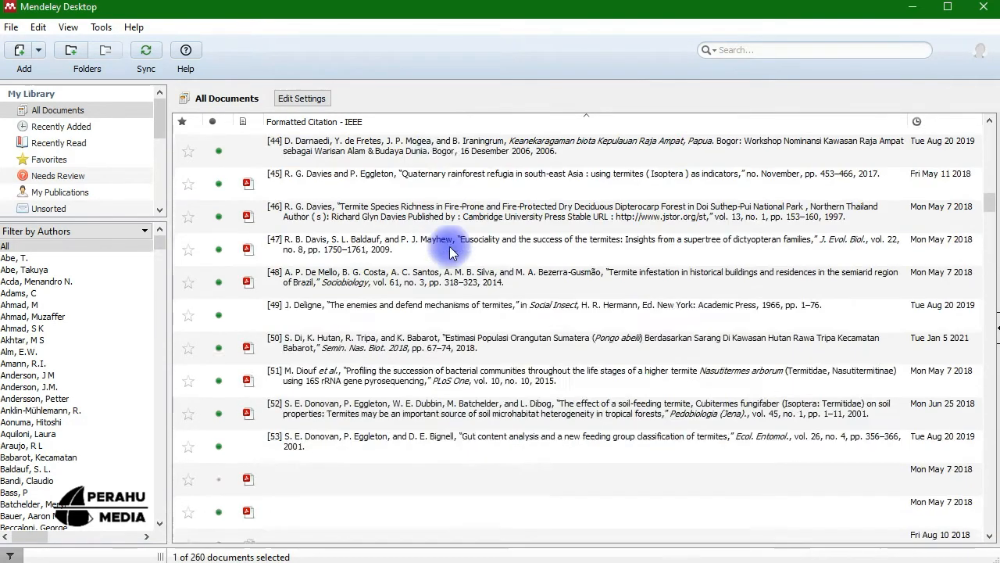
pyautogui.scroll(-6, 450, 251)
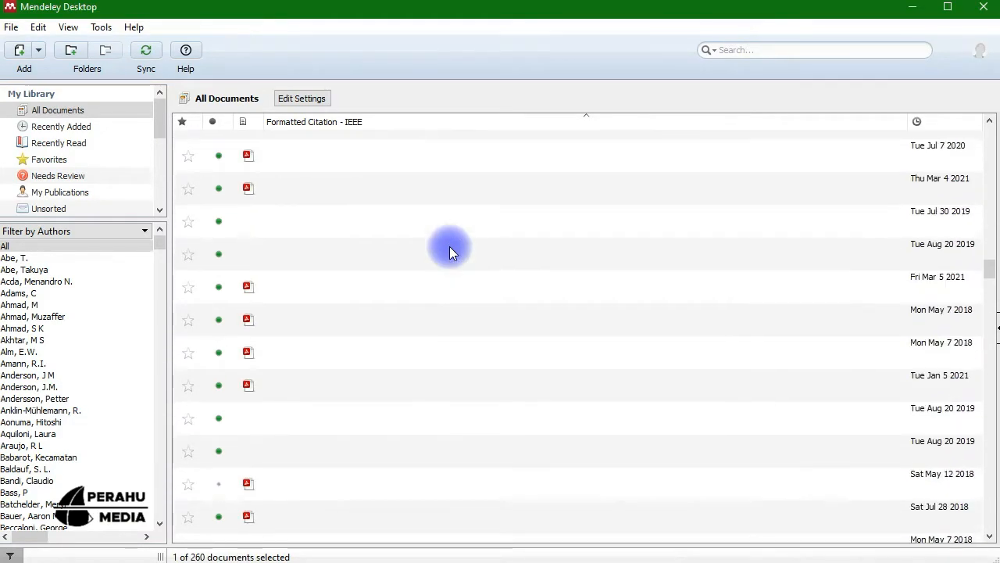
pyautogui.scroll(5, 450, 252)
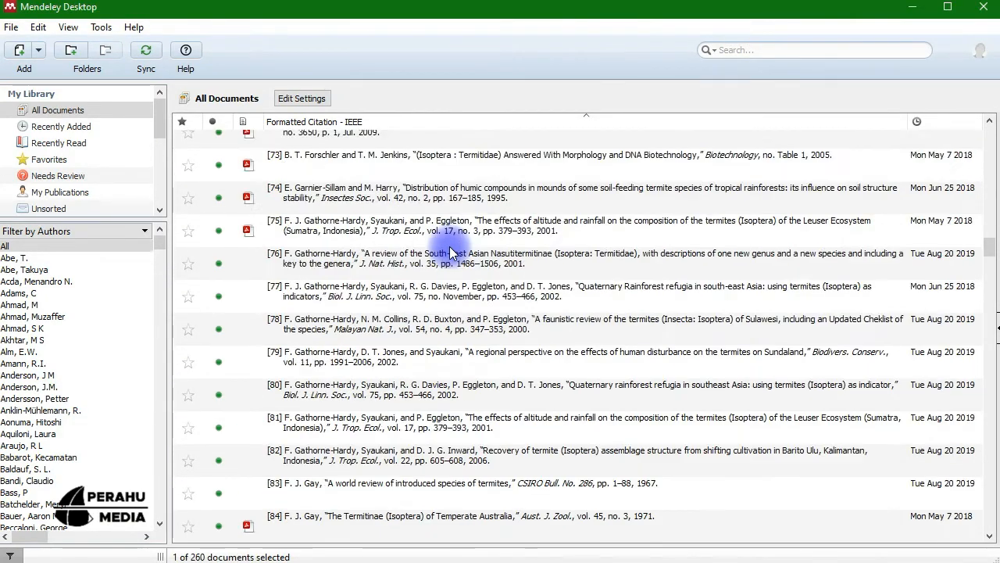